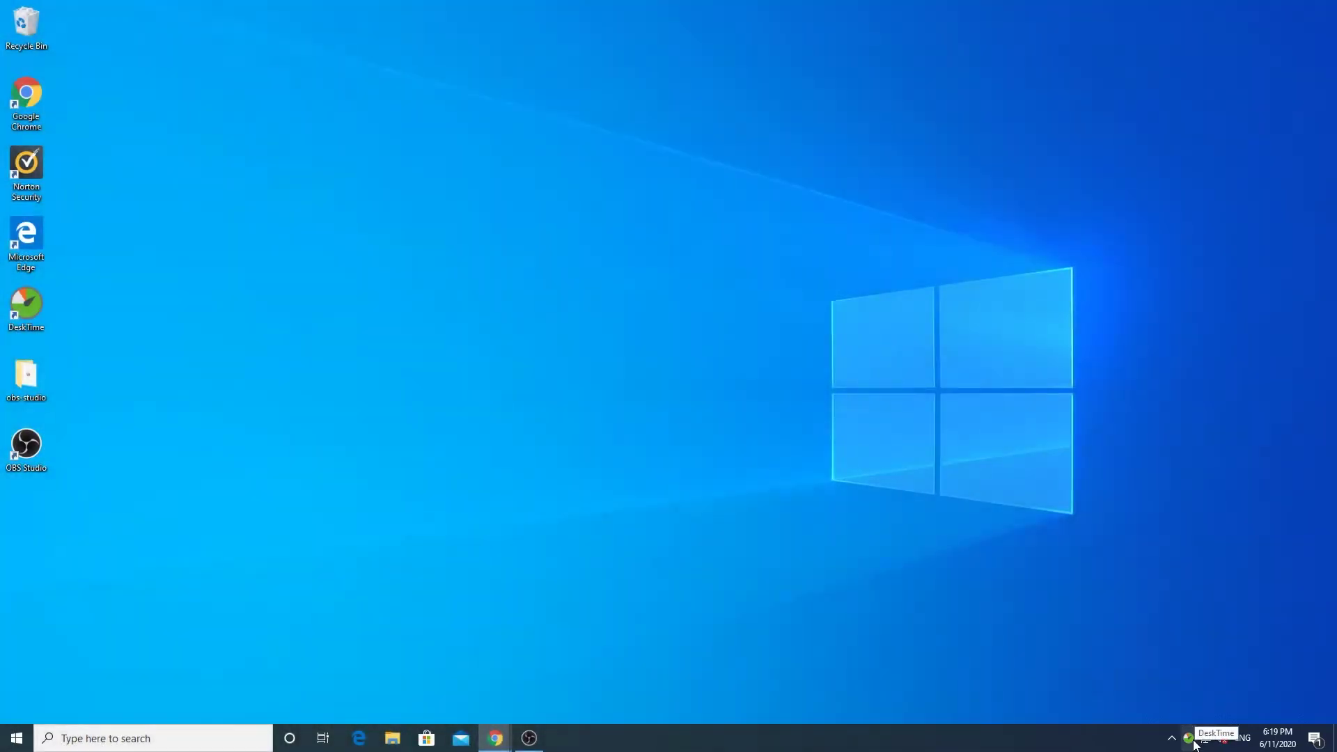
Switch DeskTime's private time on and back off, then reopen the tray menu
{"action": "right_click", "coordinate": [1193, 743]}
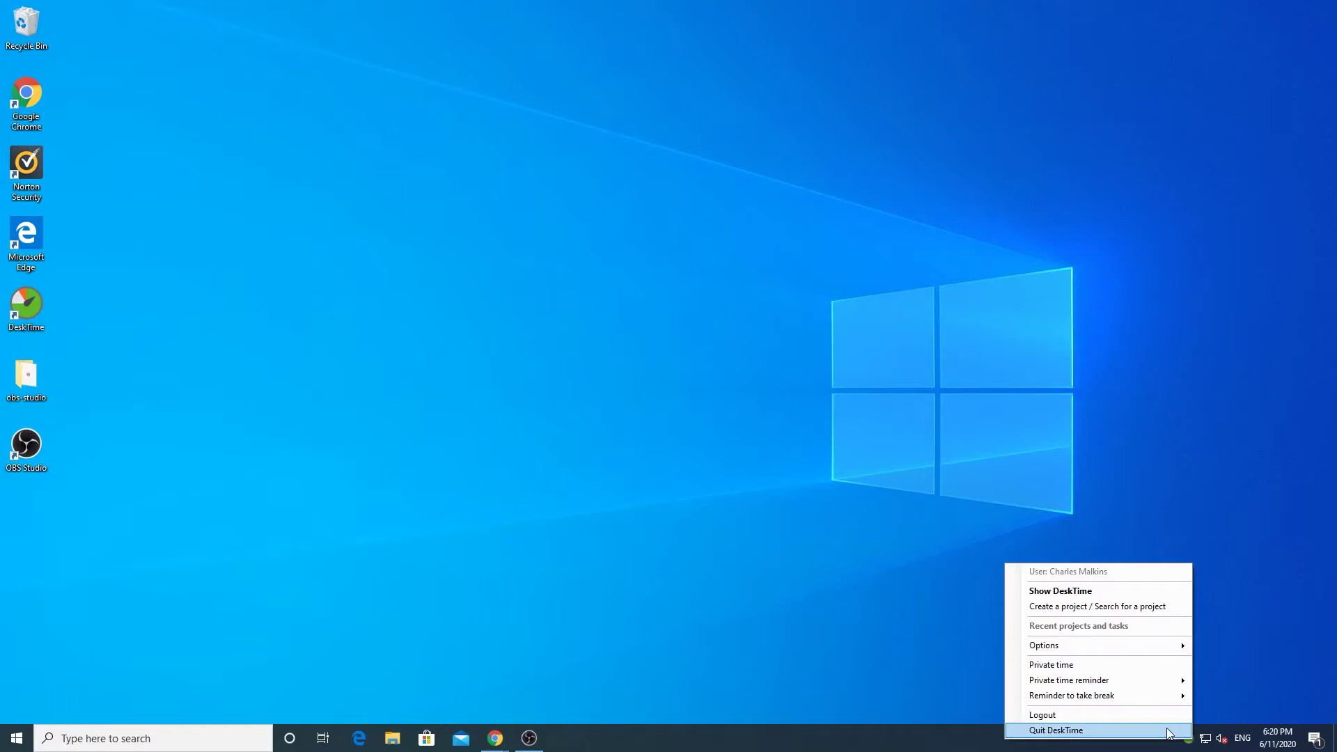
{"action": "left_click", "coordinate": [1059, 666]}
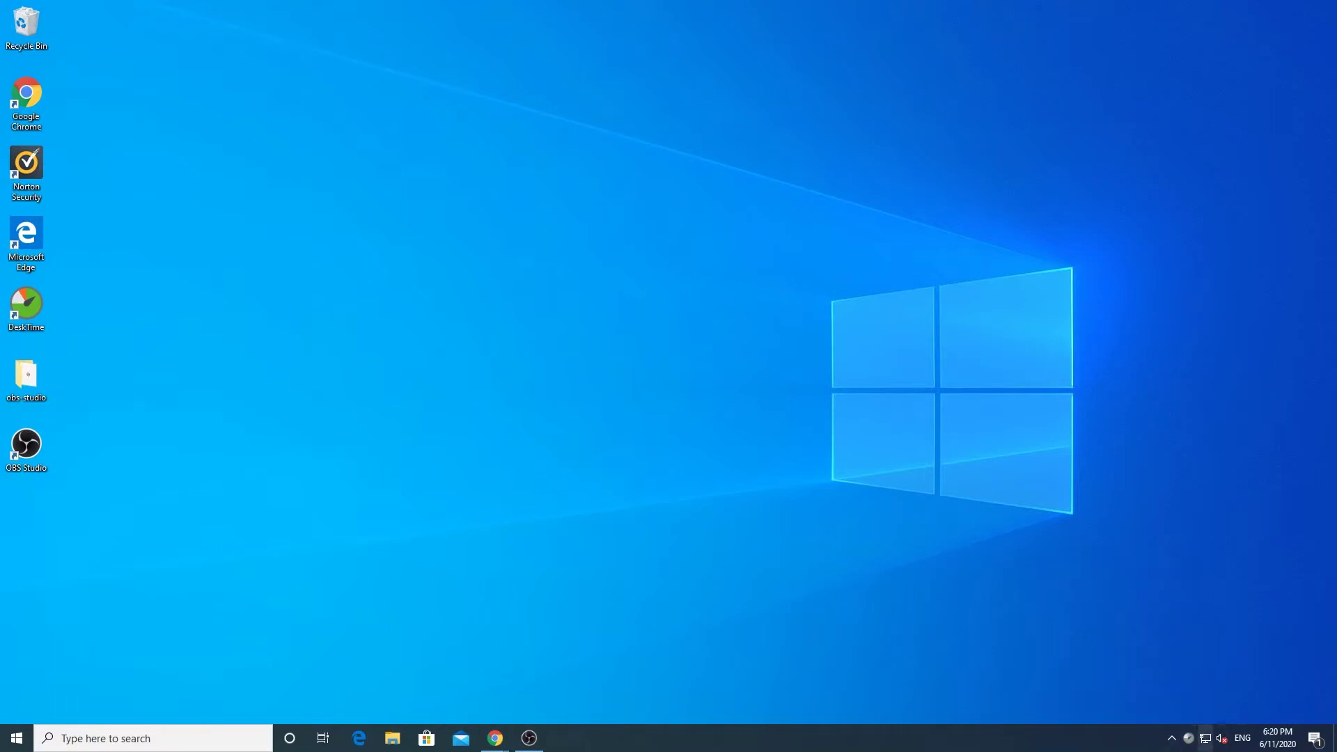
{"action": "right_click", "coordinate": [1189, 742]}
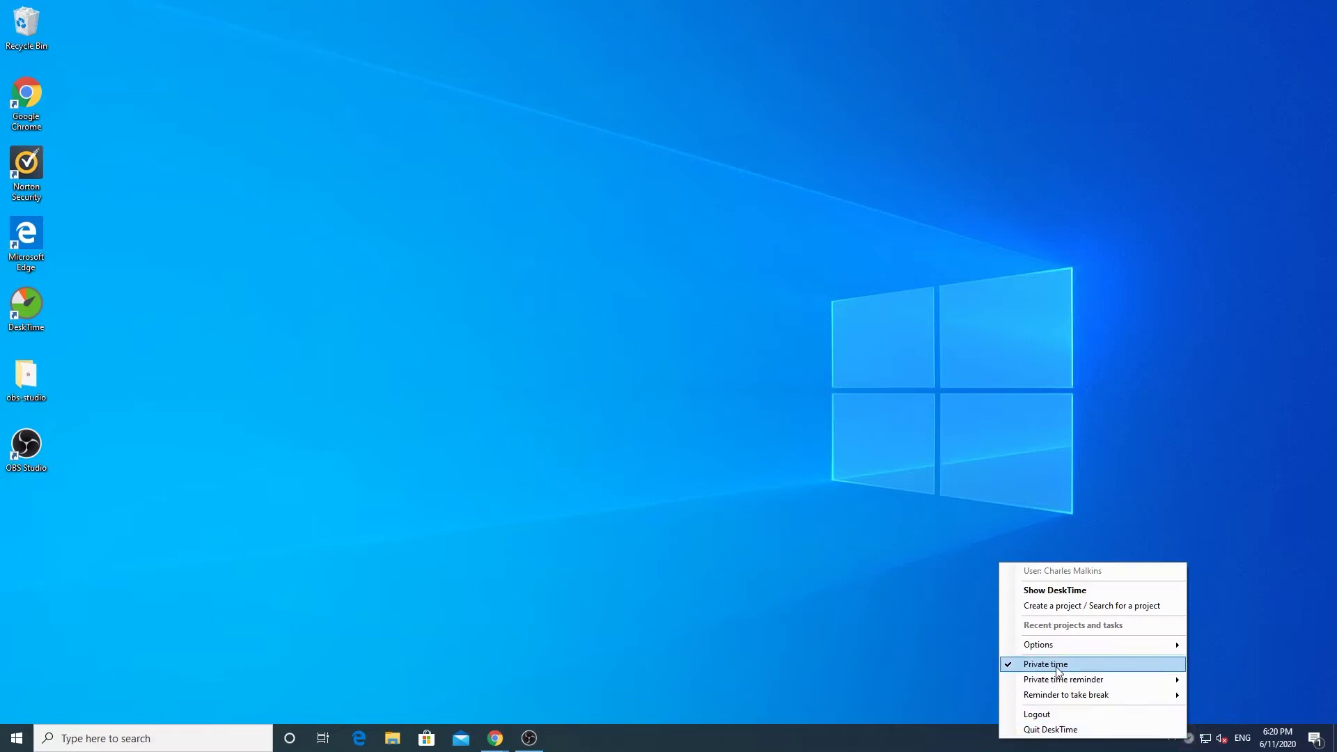
{"action": "left_click", "coordinate": [1057, 667]}
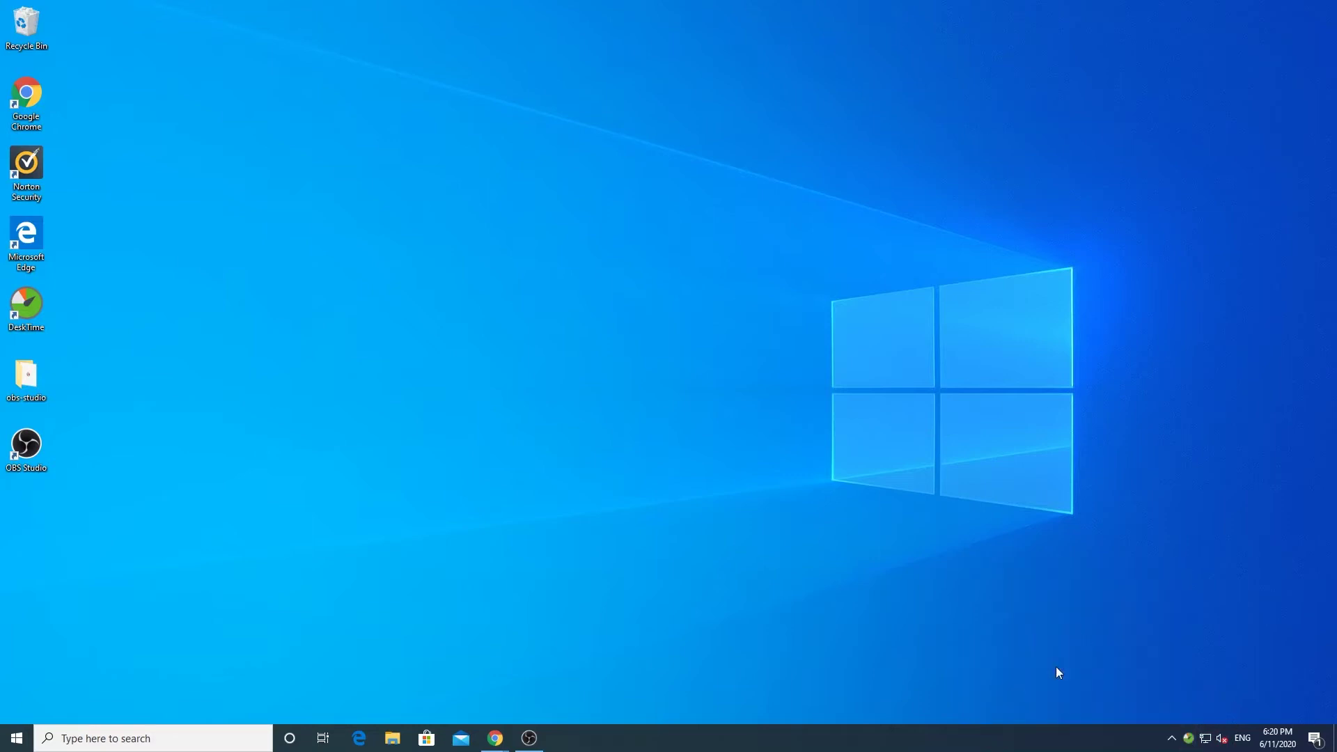
{"action": "right_click", "coordinate": [1188, 741]}
{"action": "mouse_move", "coordinate": [1146, 697]}
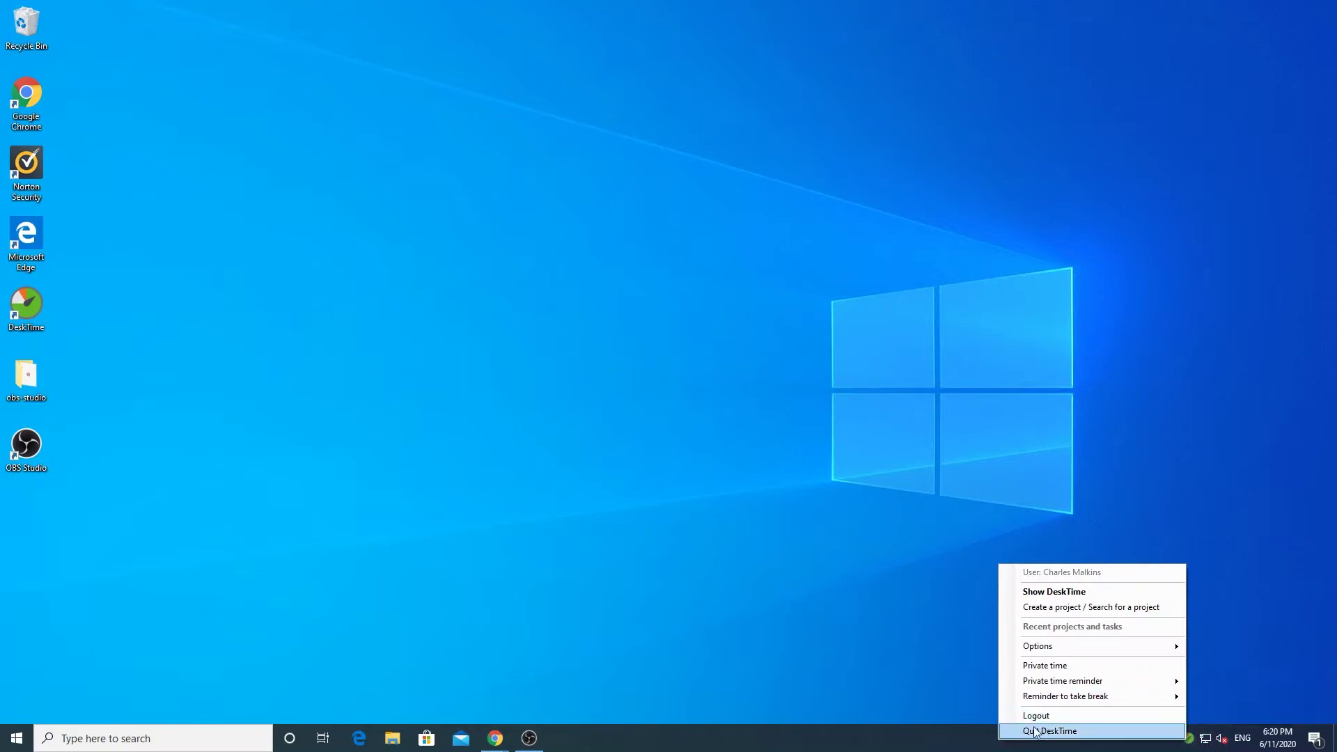
Show the My DeskTime dashboard for June 11, 2020 from the tray menu
{"action": "left_click", "coordinate": [1055, 590]}
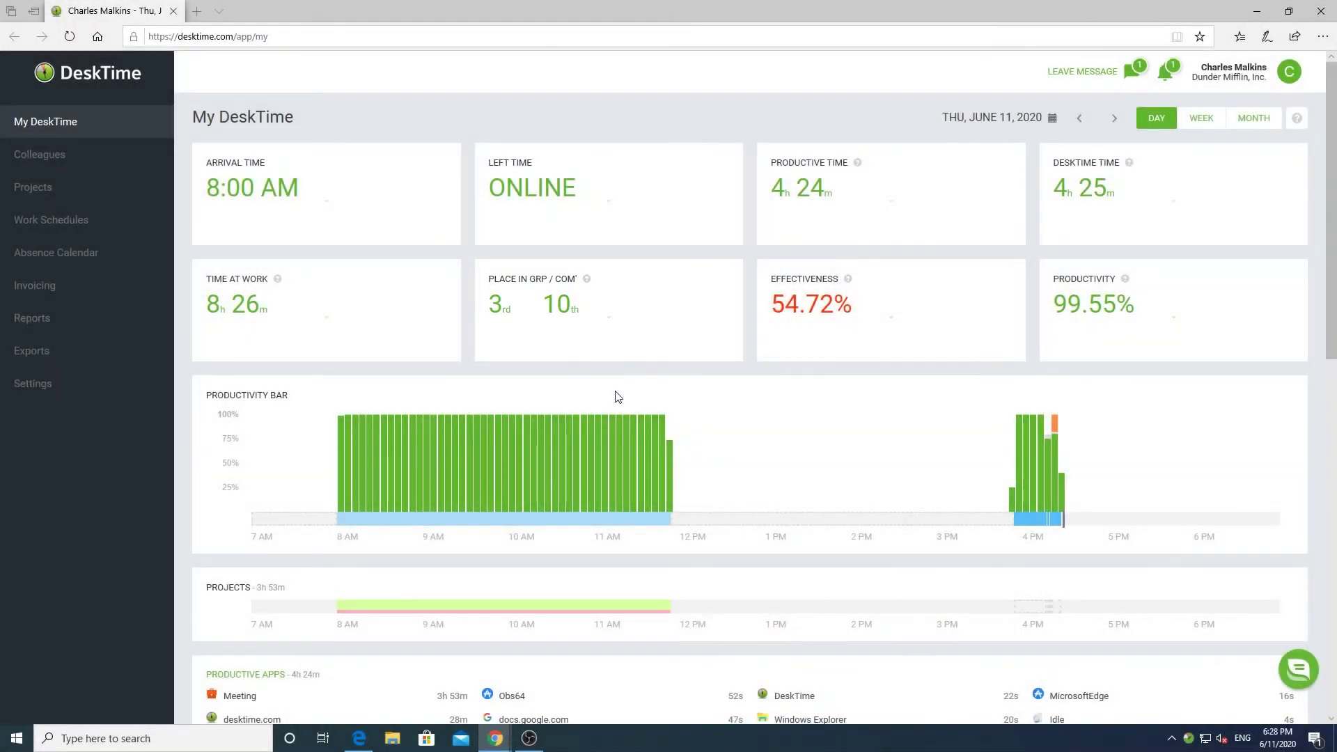
{"action": "mouse_move", "coordinate": [1022, 457]}
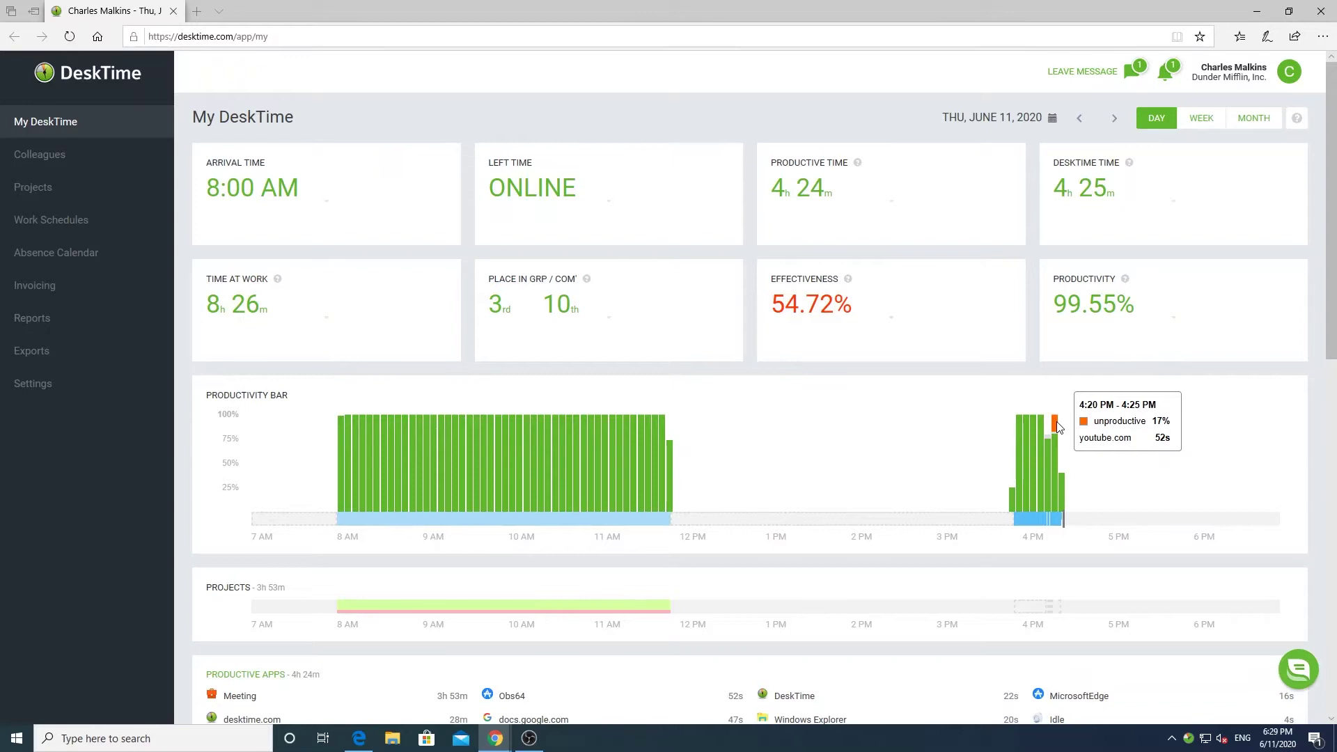
Log the 11:53 AM–3:53 PM idle gap as productive offline time described as 'Meeting'
{"action": "left_click", "coordinate": [901, 521]}
{"action": "left_click", "coordinate": [654, 286]}
{"action": "type", "text": "M"}
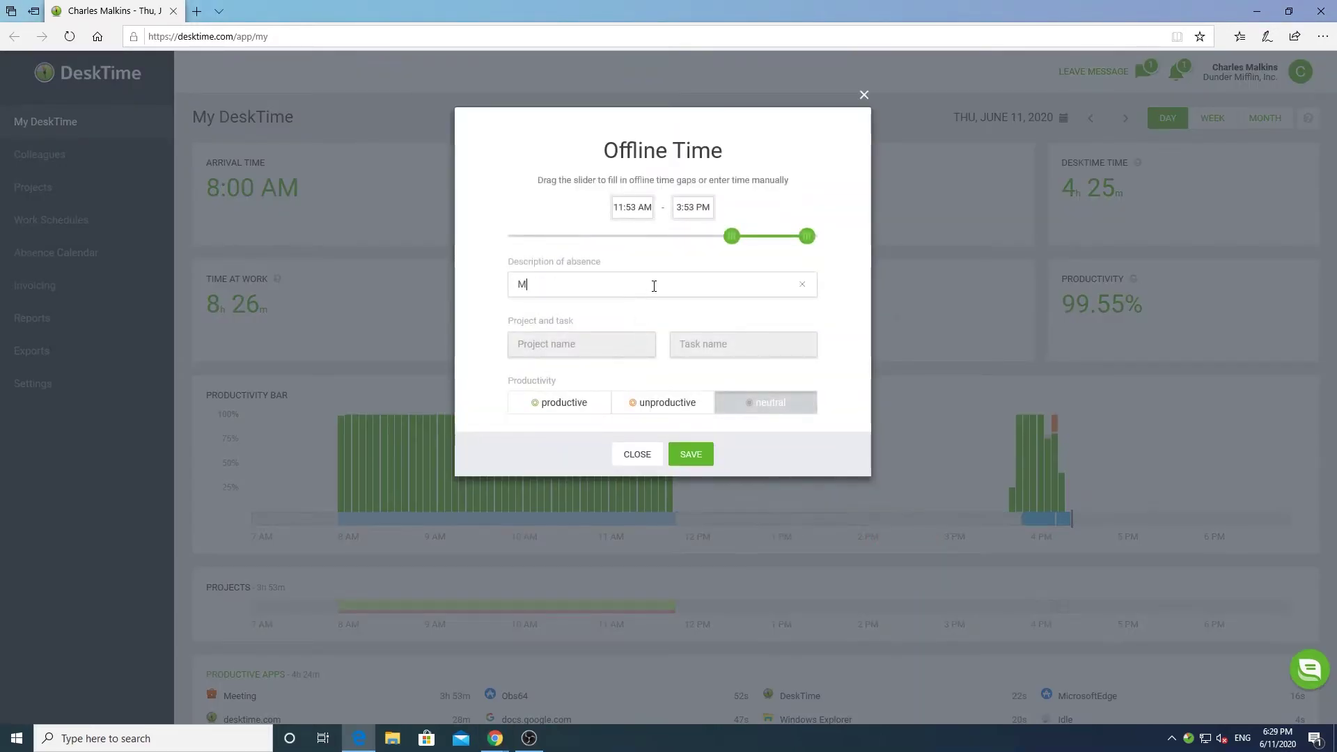
{"action": "type", "text": "eeting"}
{"action": "left_click", "coordinate": [582, 404]}
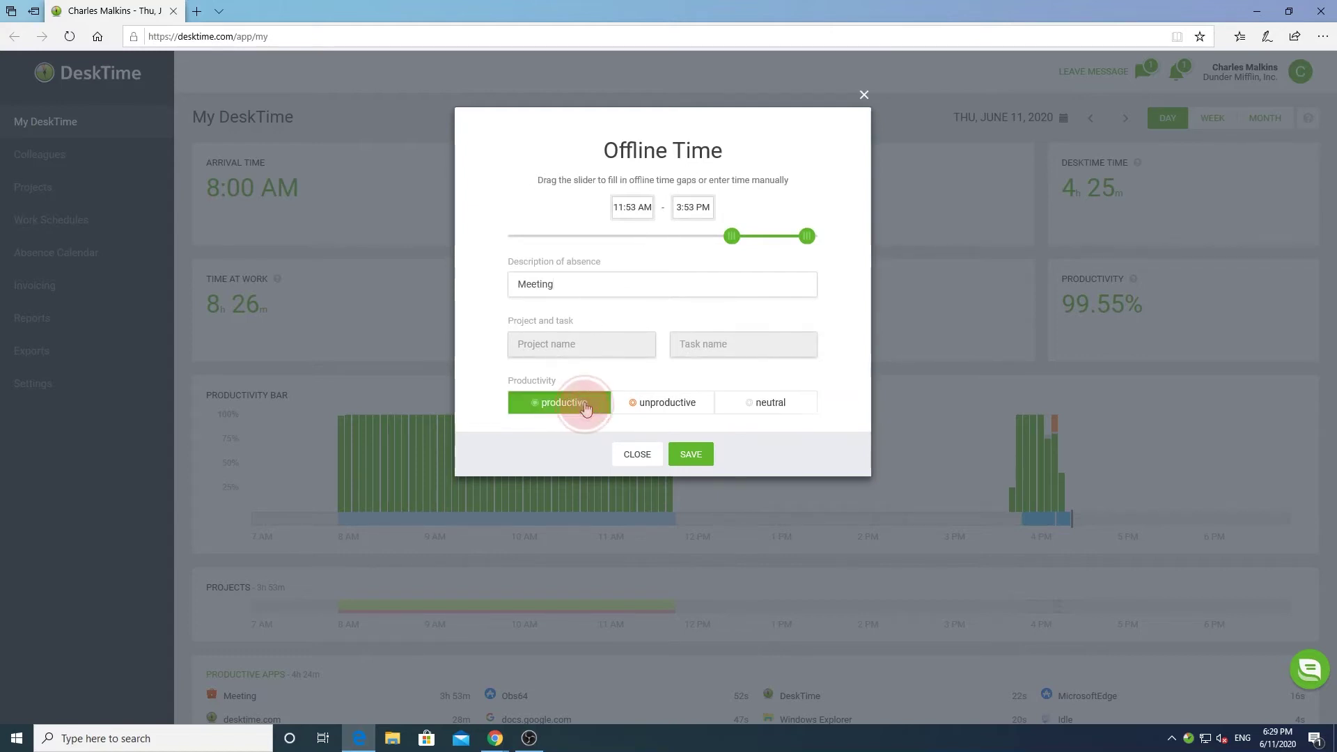
{"action": "left_click", "coordinate": [699, 458]}
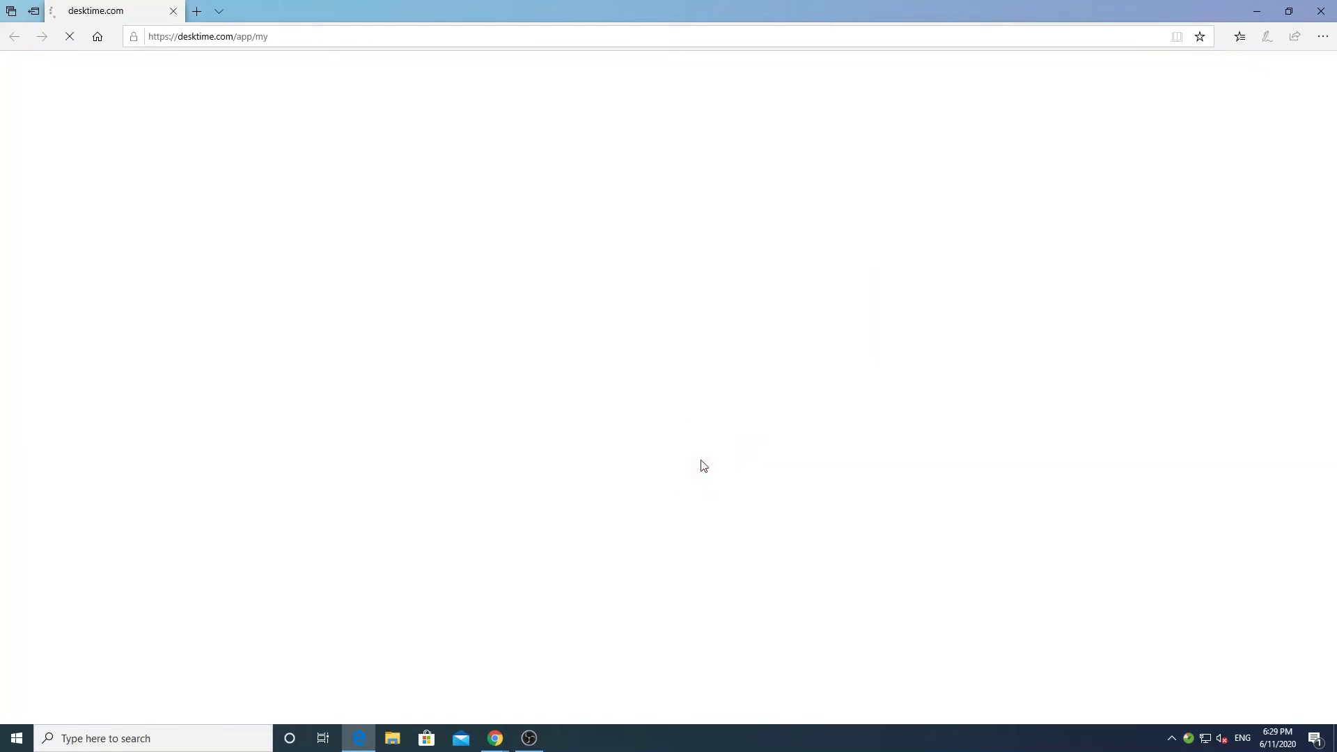
Select the untracked stretch near 4 PM, then cancel that selection
{"action": "scroll", "coordinate": [813, 493], "scroll_direction": "down", "scroll_amount": 3}
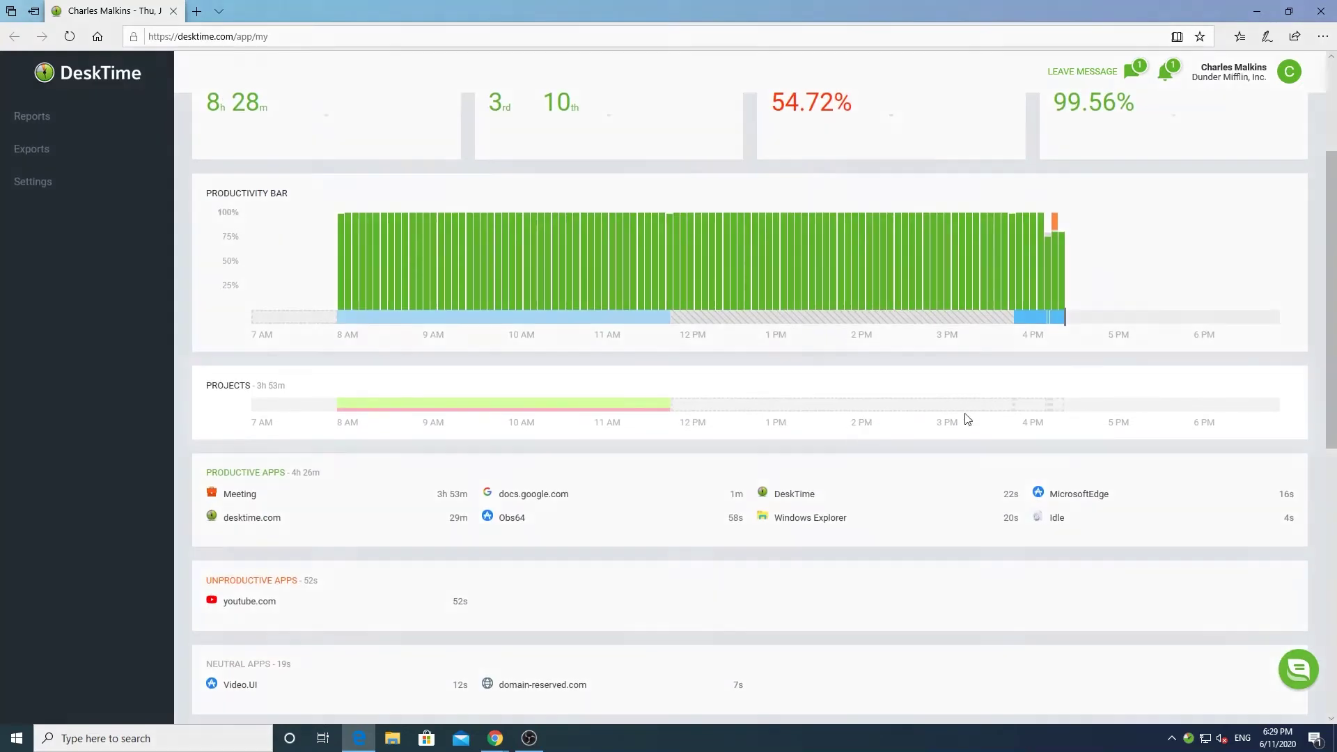
{"action": "left_click", "coordinate": [1022, 409]}
{"action": "key", "text": "Escape"}
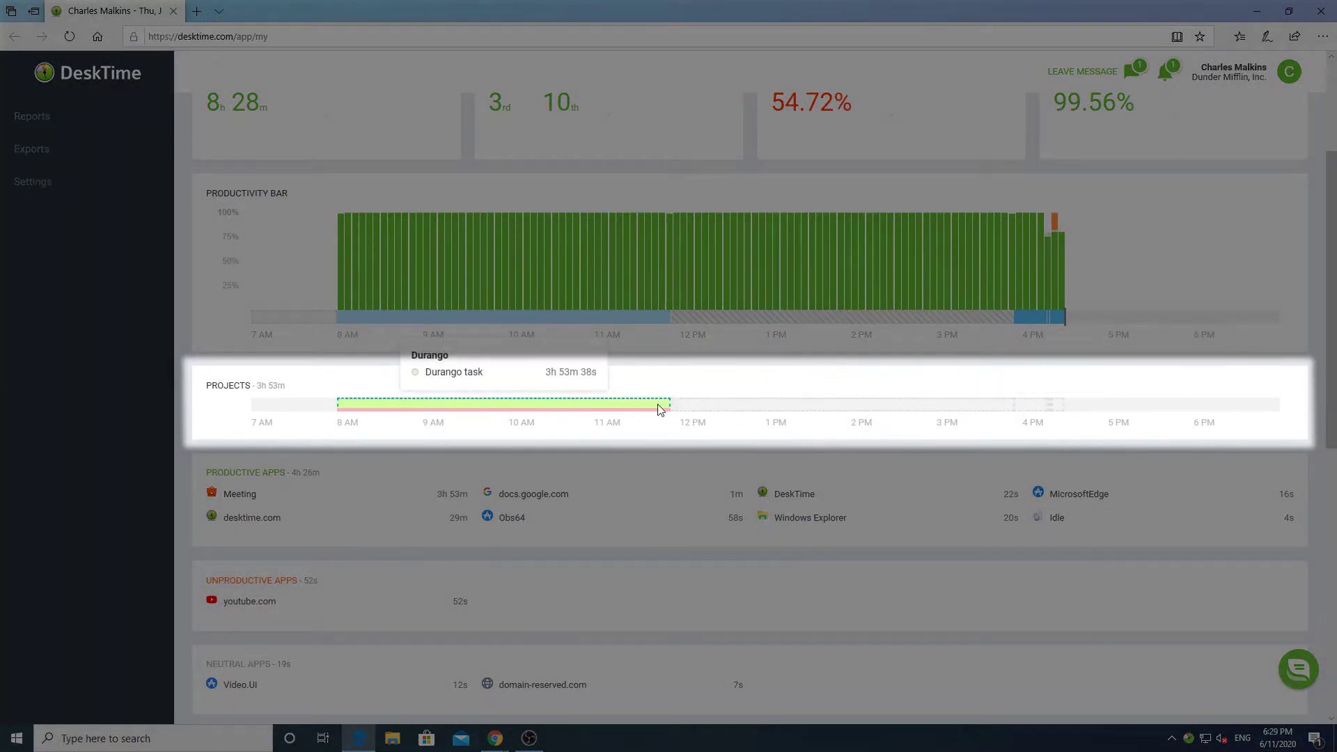
Assign the 3:53–4:16 PM stretch to project Blue Book with task 'Blue Book task'
{"action": "left_click", "coordinate": [1023, 407]}
{"action": "left_click", "coordinate": [617, 268]}
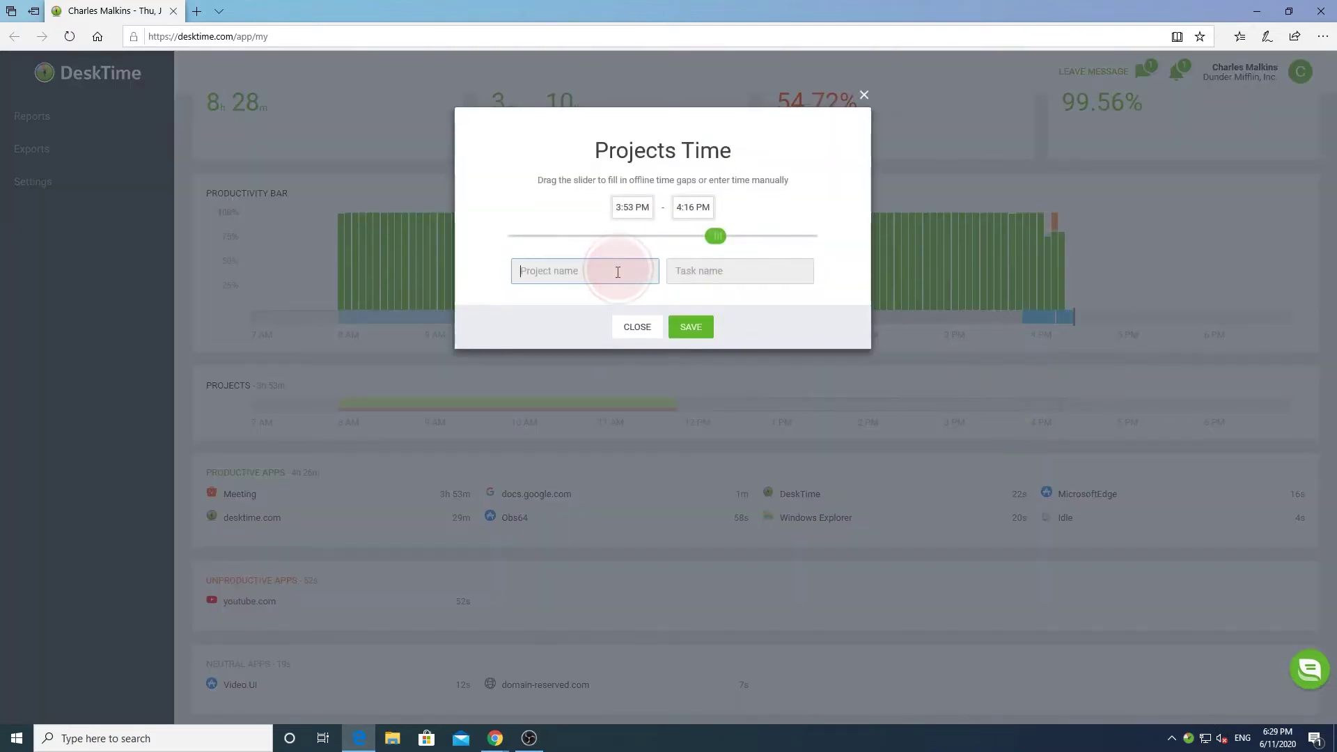
{"action": "type", "text": "Blue Book"}
{"action": "key", "text": "Tab"}
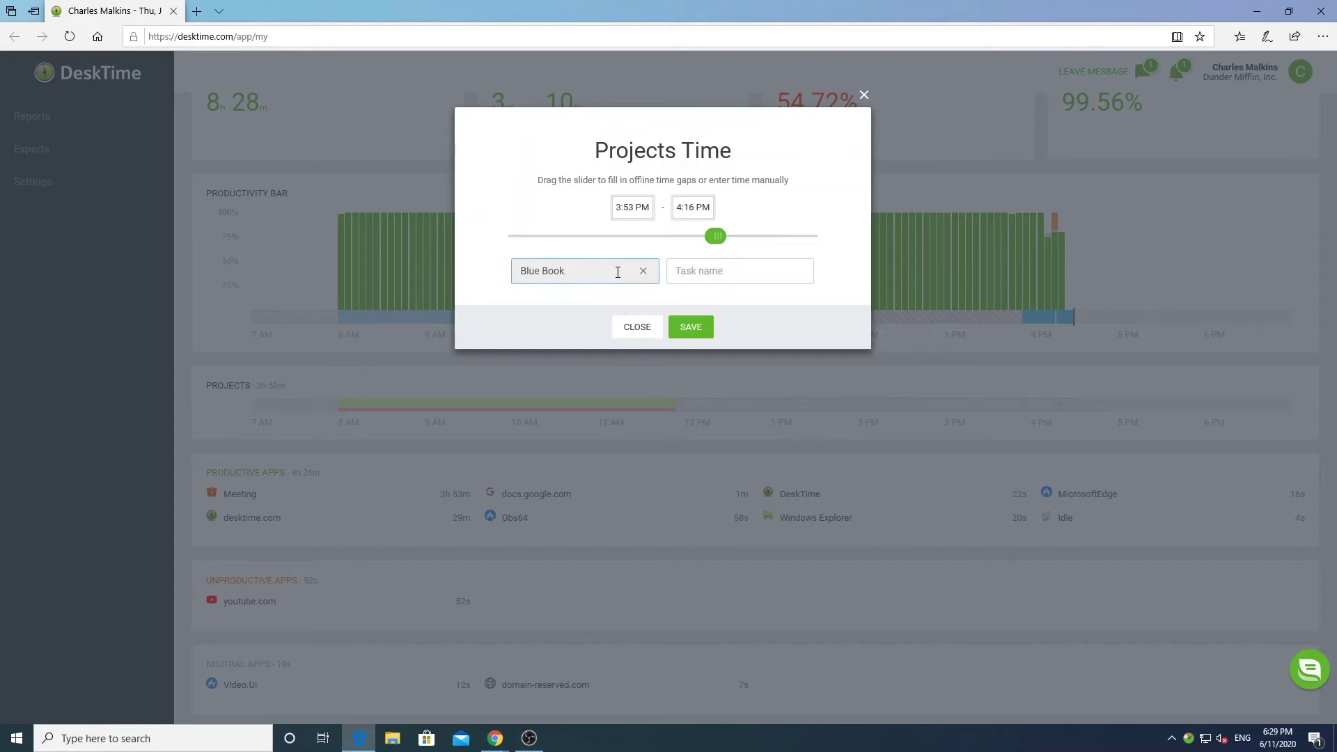
{"action": "key", "text": "Down"}
{"action": "key", "text": "Return"}
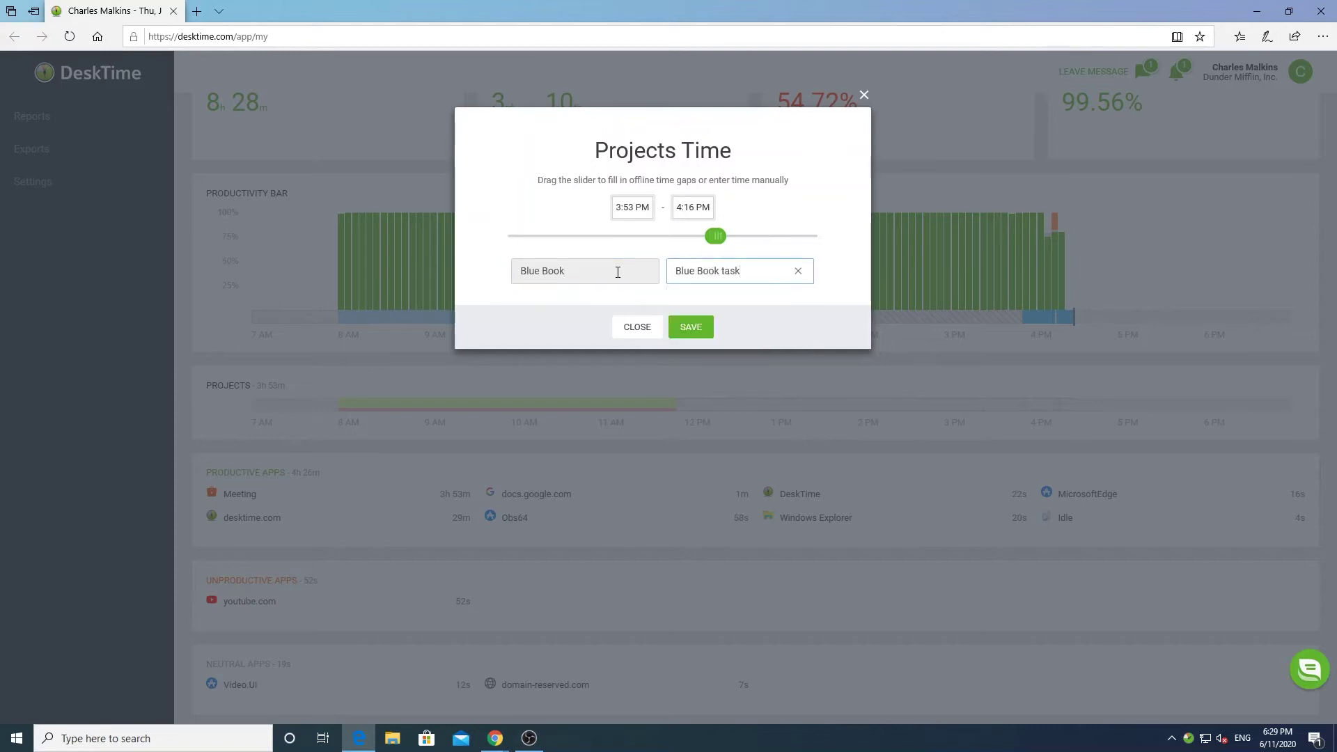
{"action": "left_click", "coordinate": [693, 330]}
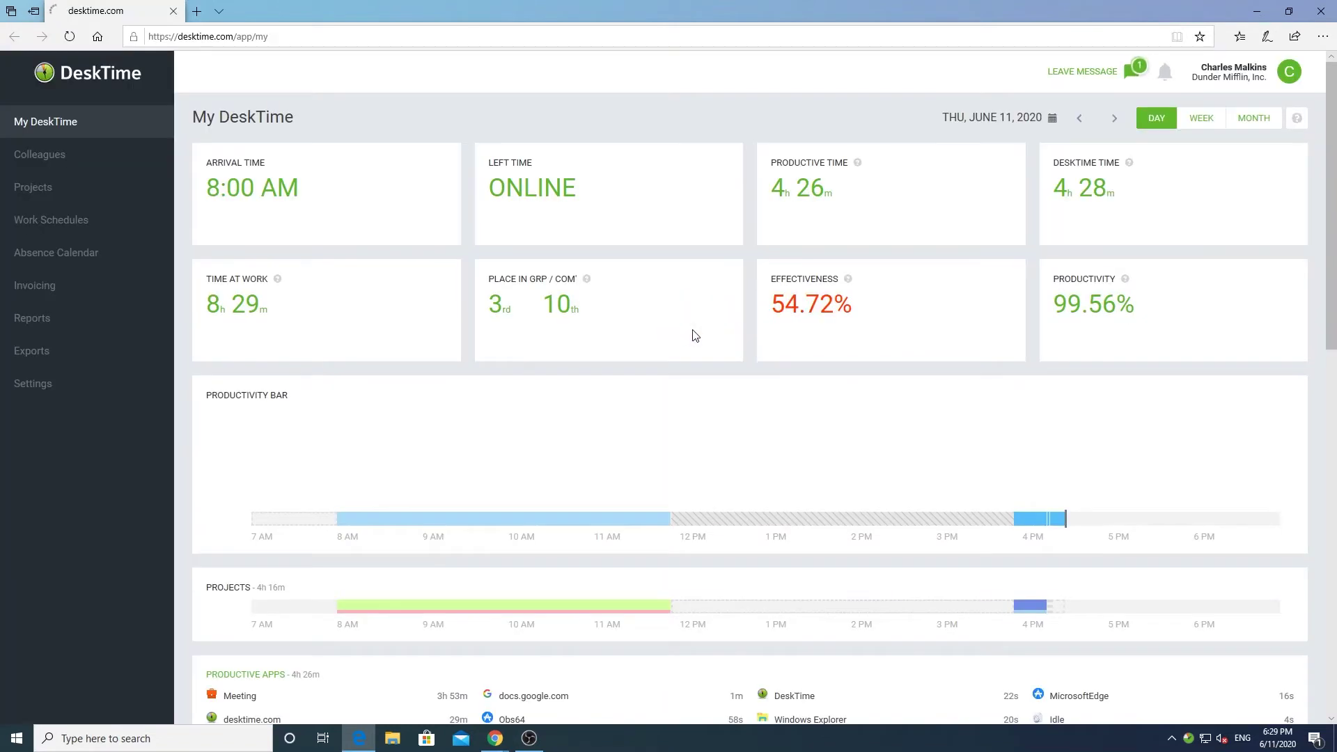
{"action": "mouse_move", "coordinate": [1030, 608]}
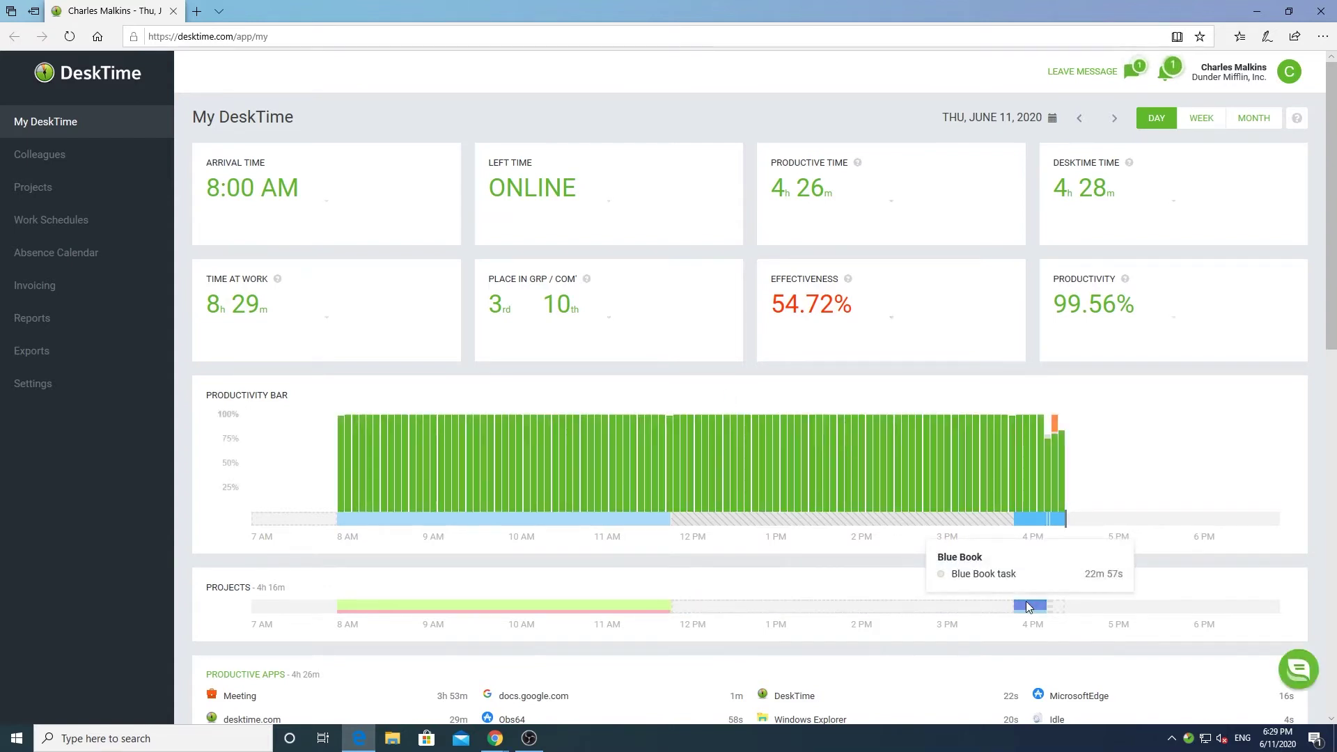
Scroll through the dashboard's apps, categories and projects sections to review them
{"action": "scroll", "coordinate": [769, 560], "scroll_direction": "down", "scroll_amount": 6}
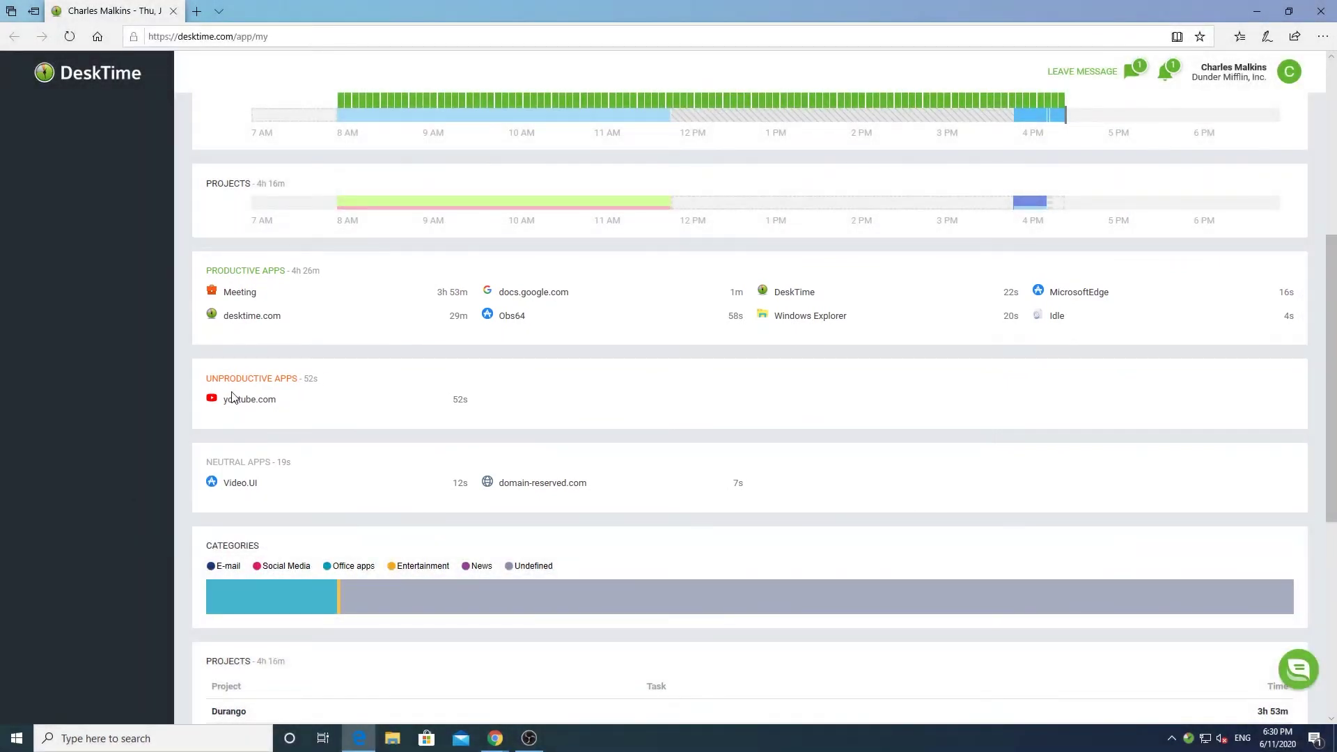
{"action": "mouse_move", "coordinate": [244, 396]}
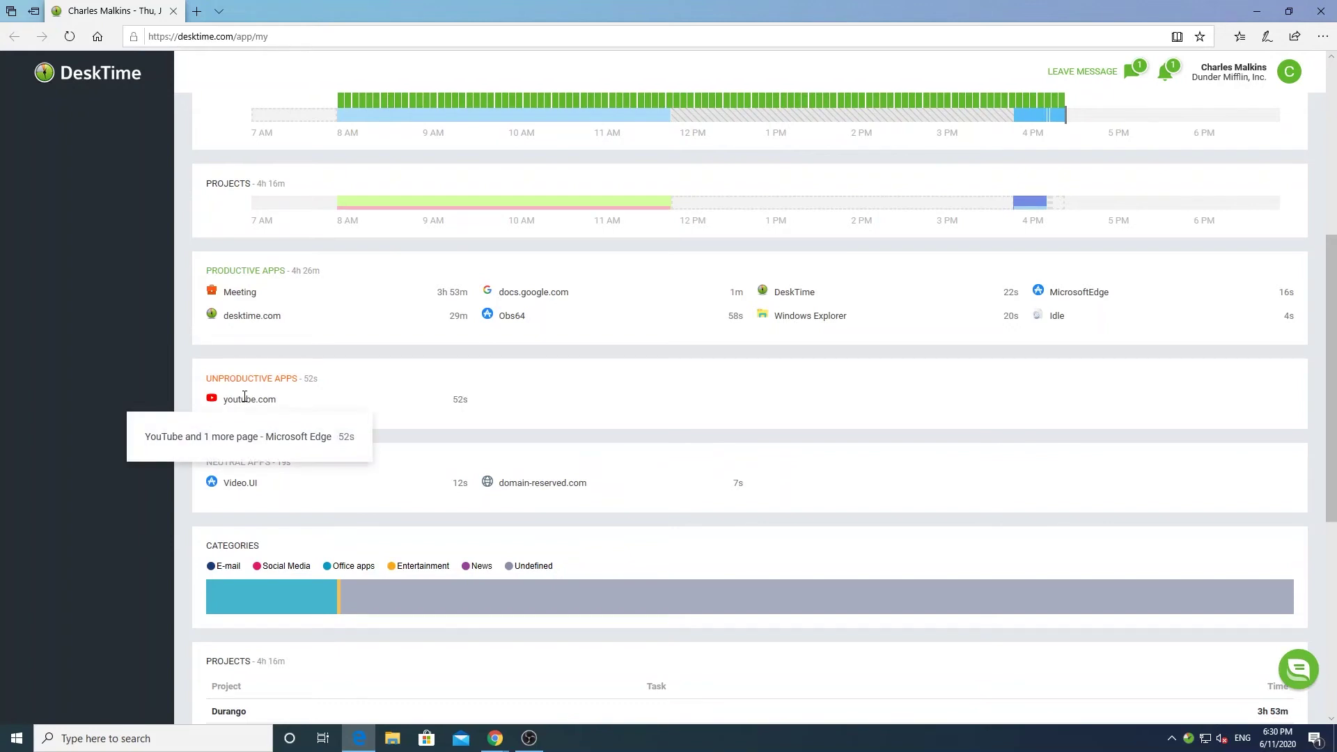
{"action": "mouse_move", "coordinate": [530, 292]}
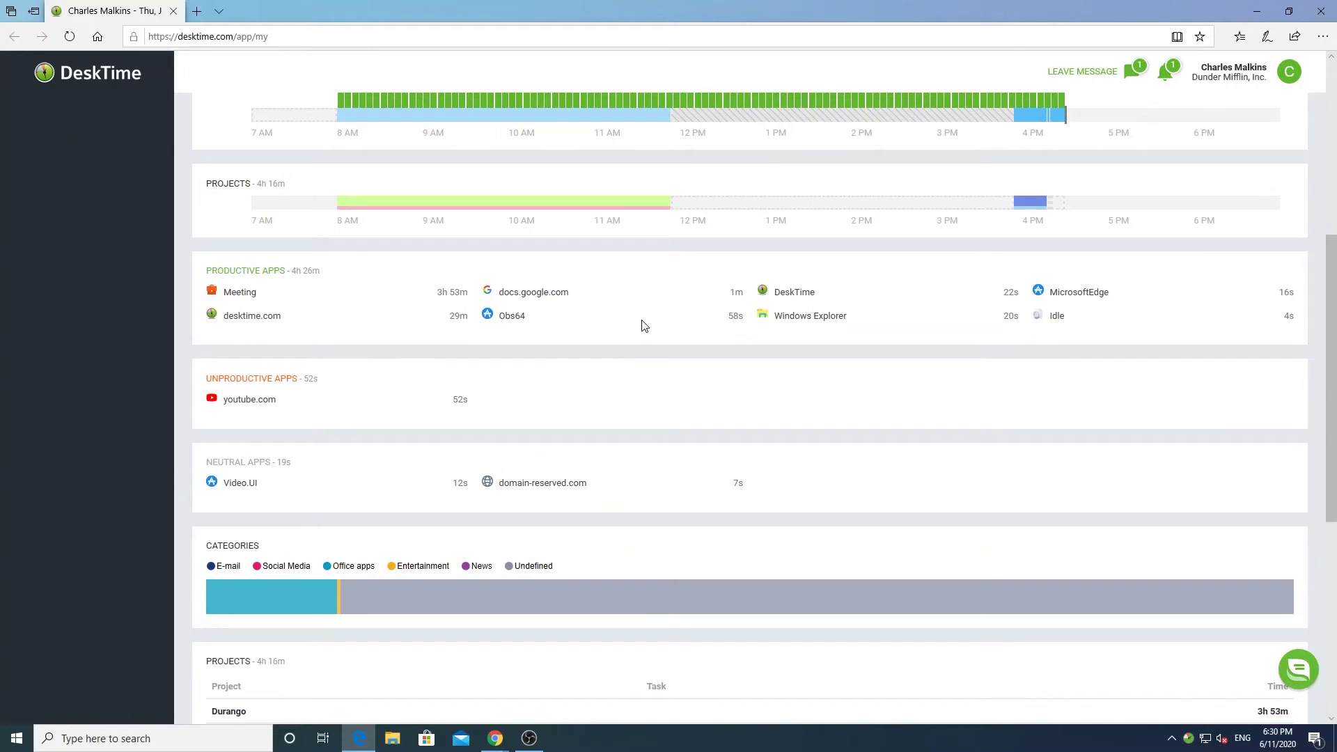
{"action": "scroll", "coordinate": [626, 328], "scroll_direction": "down", "scroll_amount": 3}
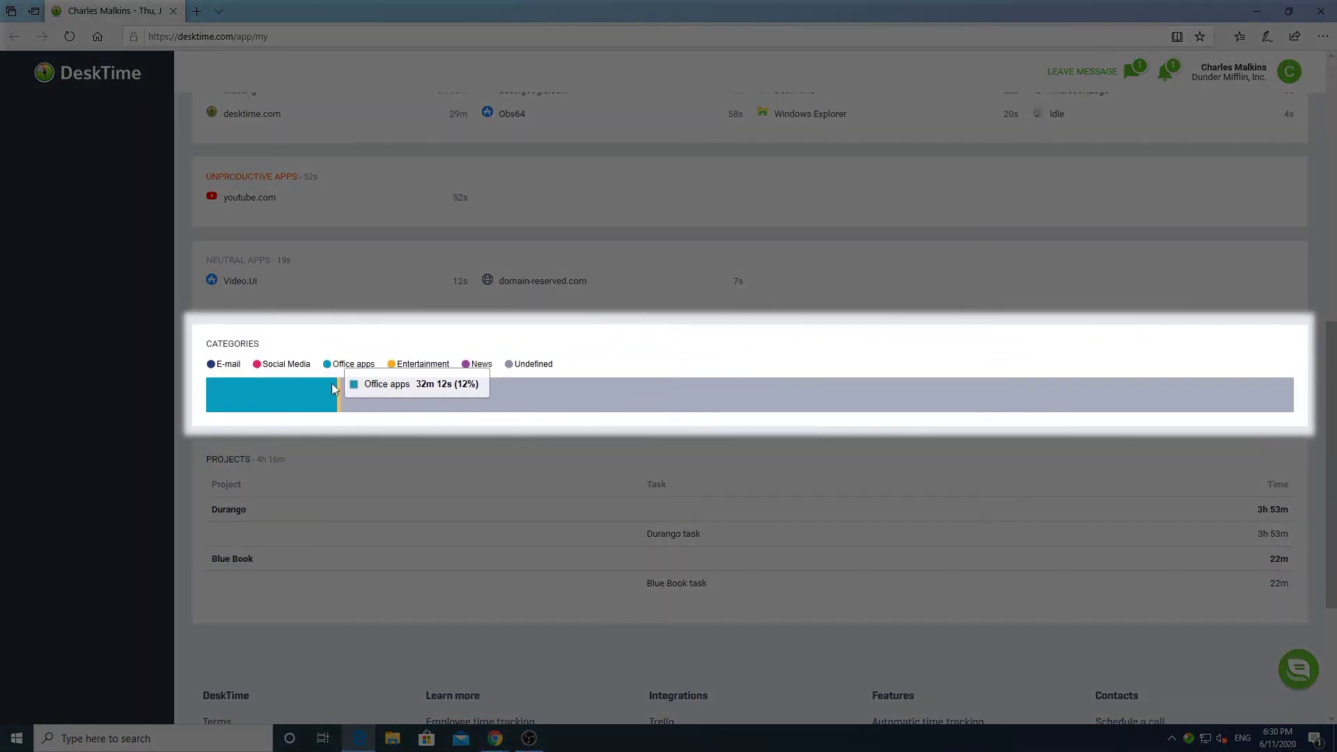
{"action": "mouse_move", "coordinate": [337, 395]}
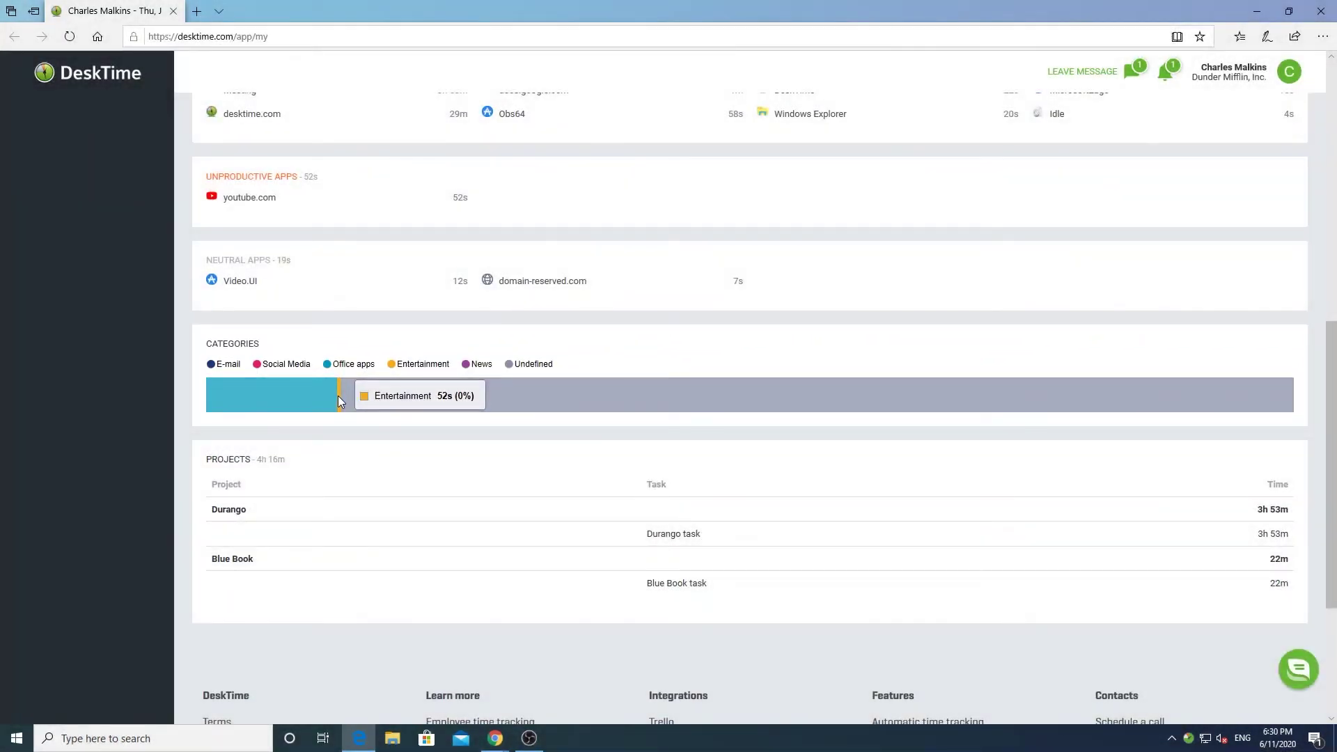
{"action": "mouse_move", "coordinate": [478, 407]}
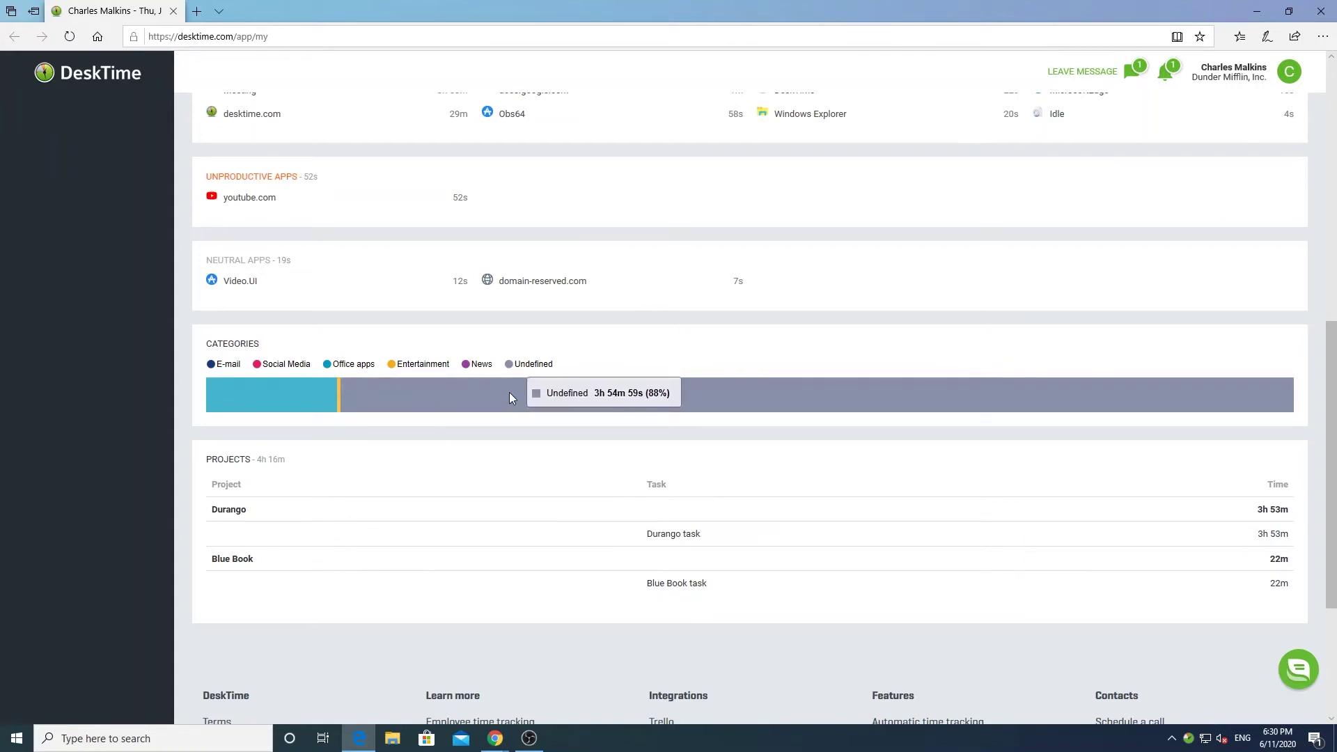
{"action": "scroll", "coordinate": [509, 391], "scroll_direction": "down", "scroll_amount": 3}
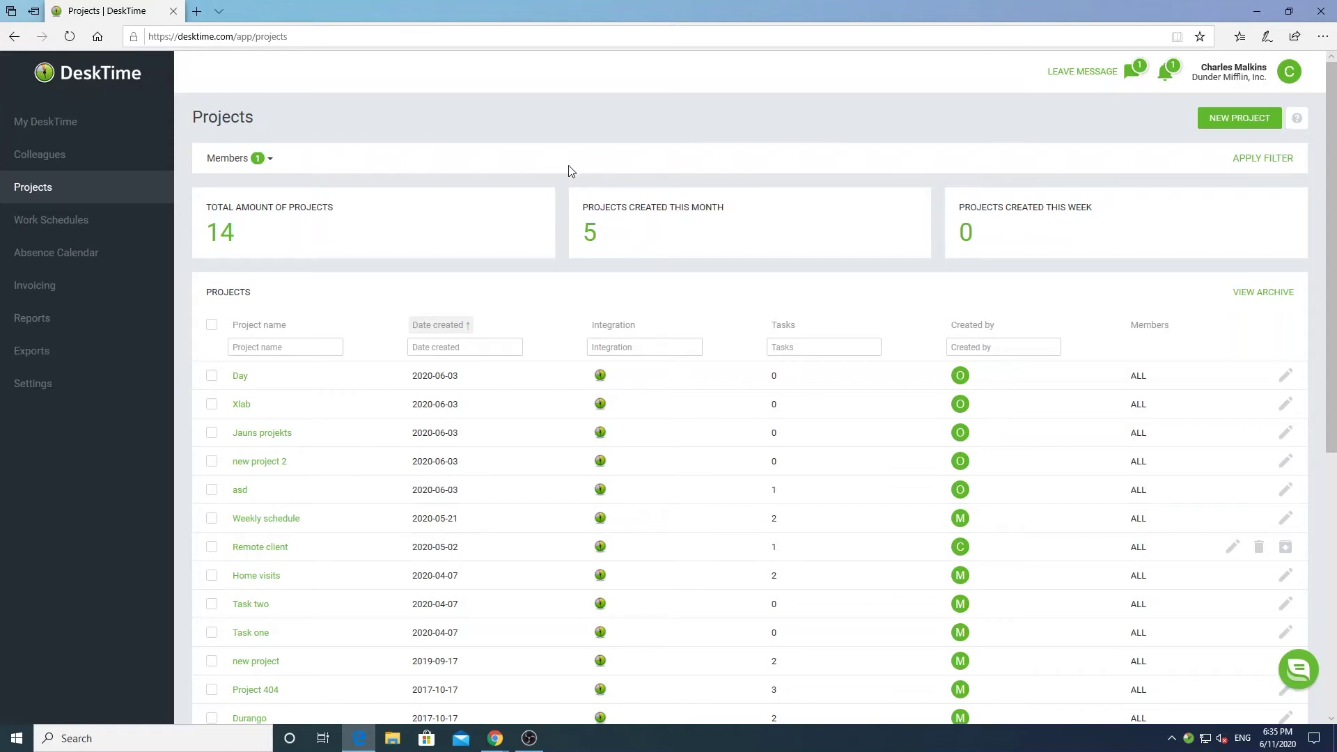
Start a new project named 'Conference call', keeping it visible to all
{"action": "scroll", "coordinate": [515, 173], "scroll_direction": "down", "scroll_amount": 6}
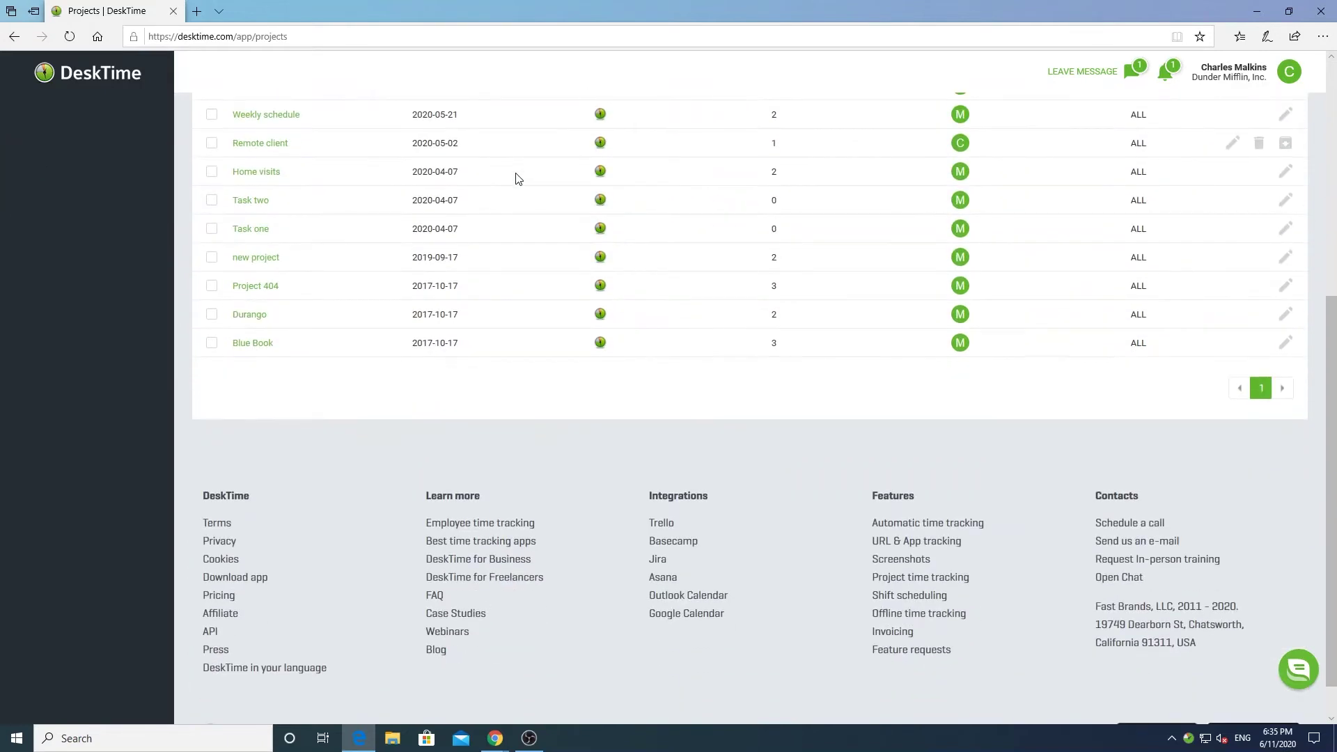
{"action": "scroll", "coordinate": [515, 173], "scroll_direction": "up", "scroll_amount": 6}
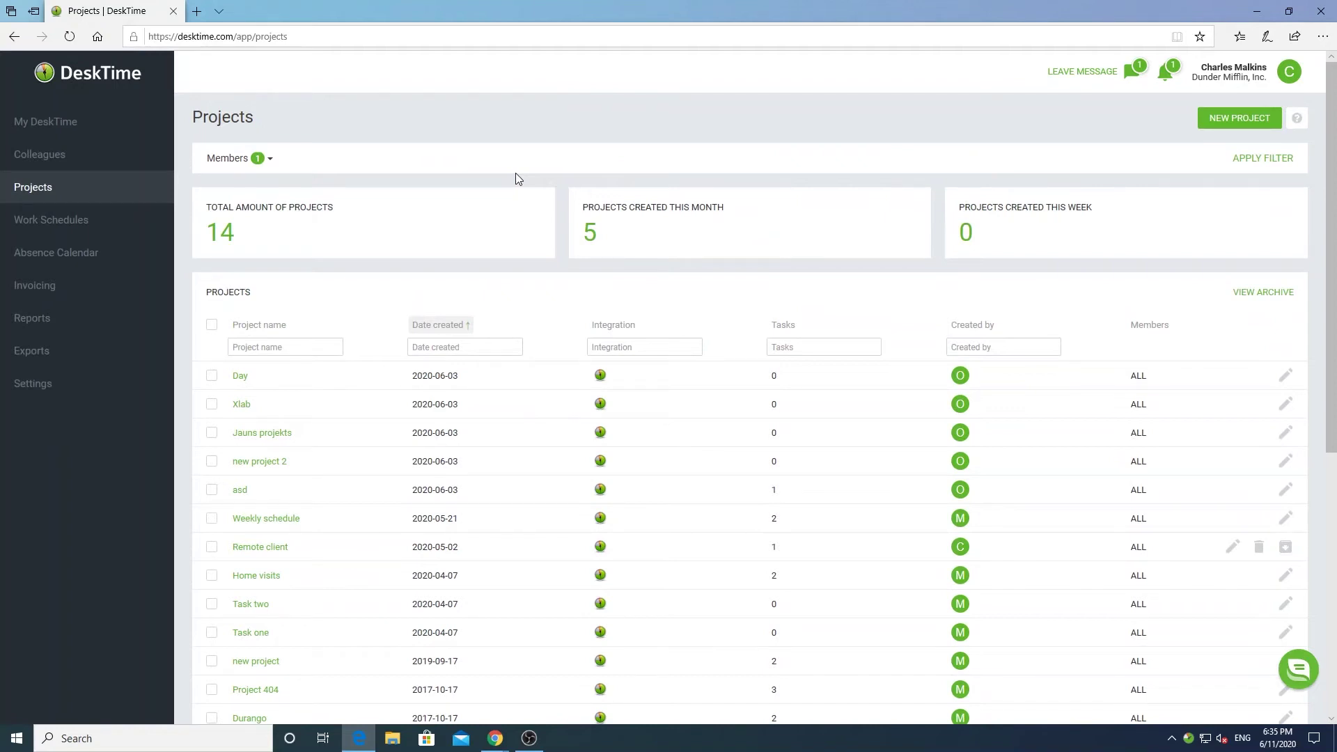
{"action": "left_click", "coordinate": [1235, 126]}
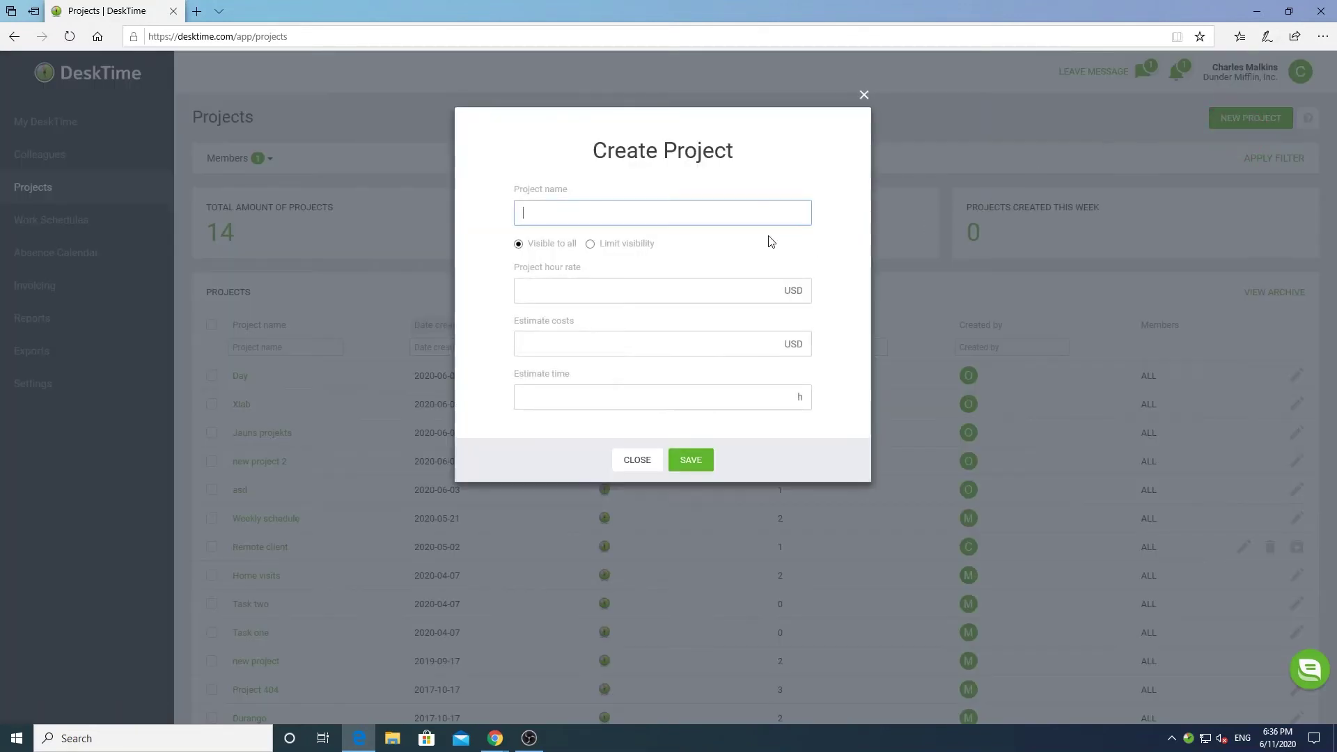
{"action": "type", "text": "Conference call"}
{"action": "left_click", "coordinate": [599, 246]}
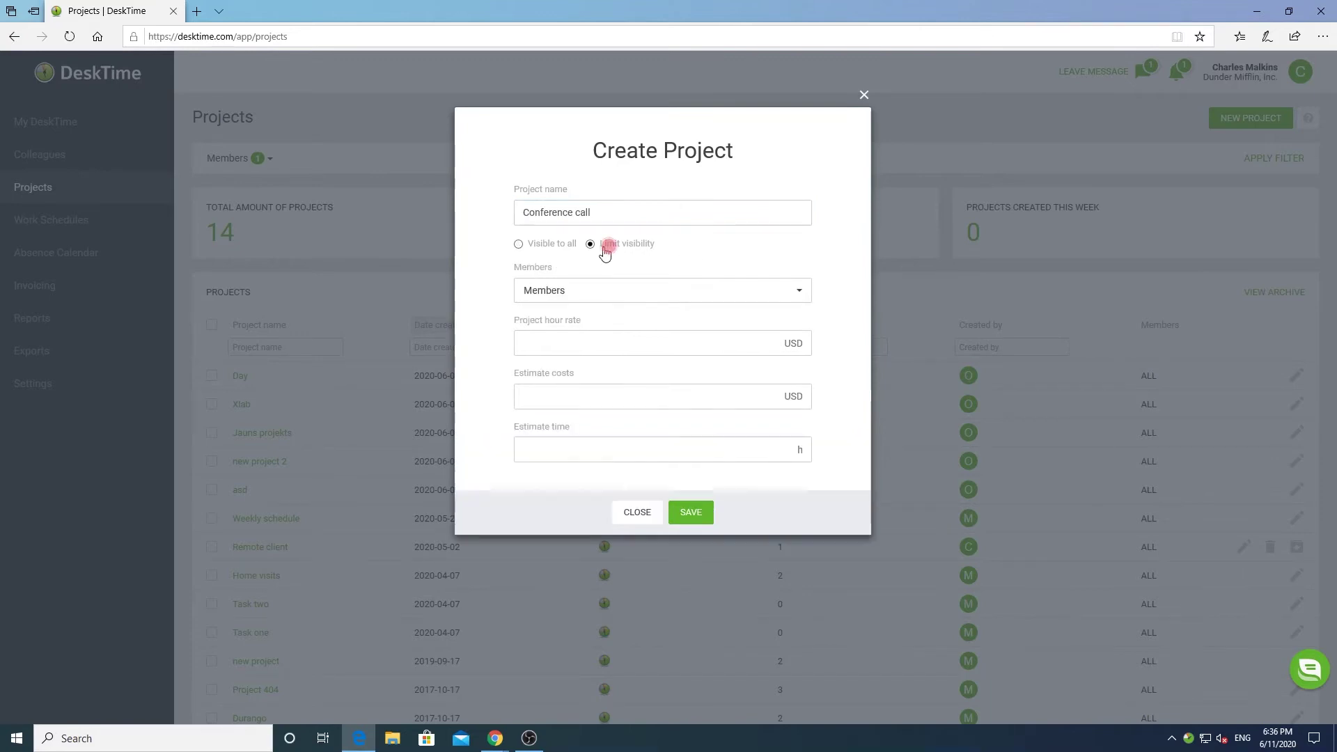
{"action": "left_click", "coordinate": [552, 245]}
Give it a 20 USD hour rate, 300 USD estimated costs and 20 h estimate, and save
{"action": "left_click", "coordinate": [577, 293]}
{"action": "type", "text": "20"}
{"action": "key", "text": "Tab"}
{"action": "type", "text": "300"}
{"action": "key", "text": "Tab"}
{"action": "type", "text": "20"}
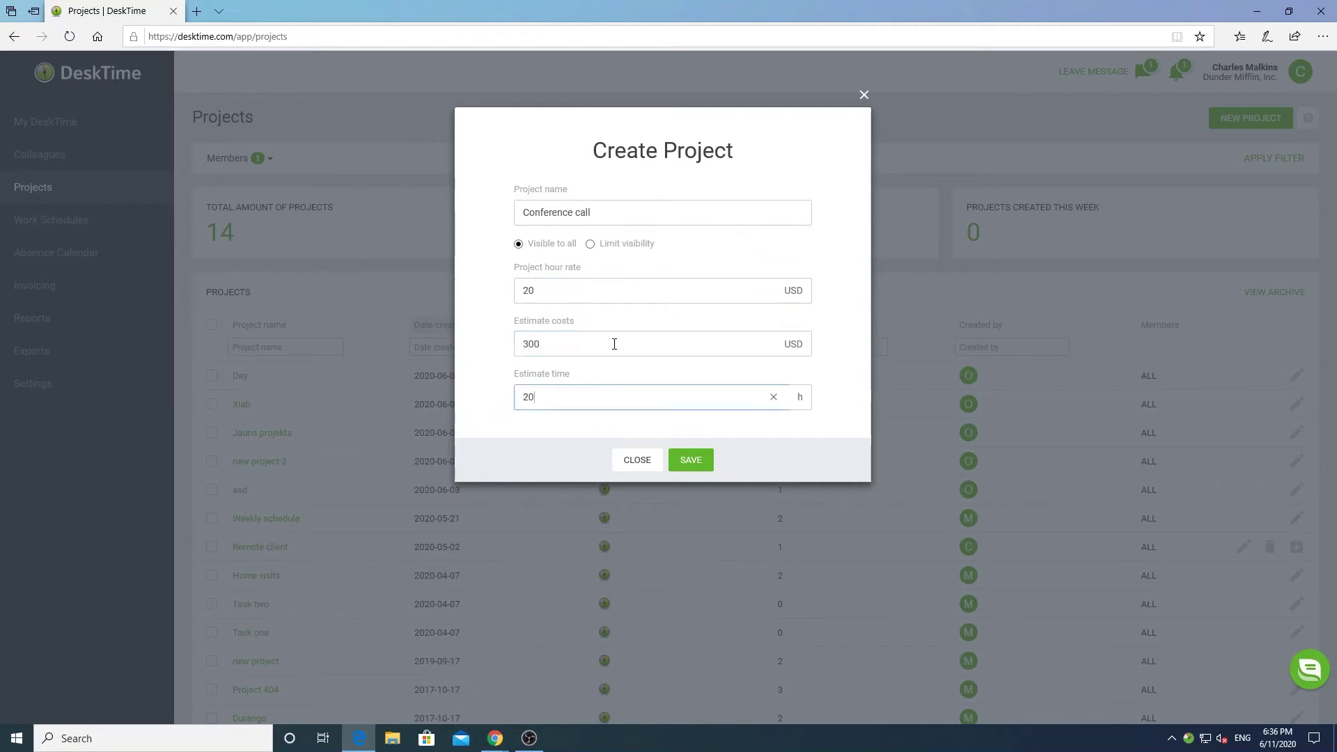
{"action": "left_click", "coordinate": [692, 464]}
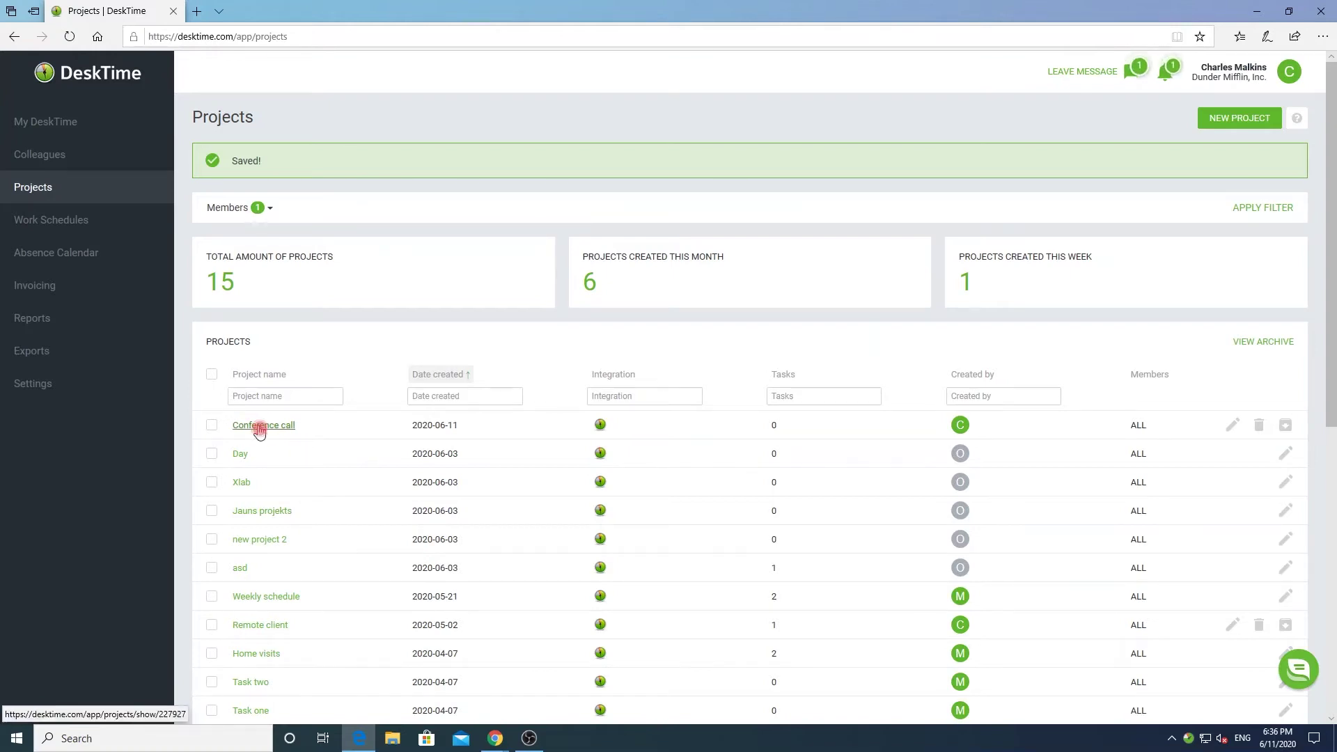
Add task Task_1 to the Conference call project and return to all projects
{"action": "left_click", "coordinate": [260, 428]}
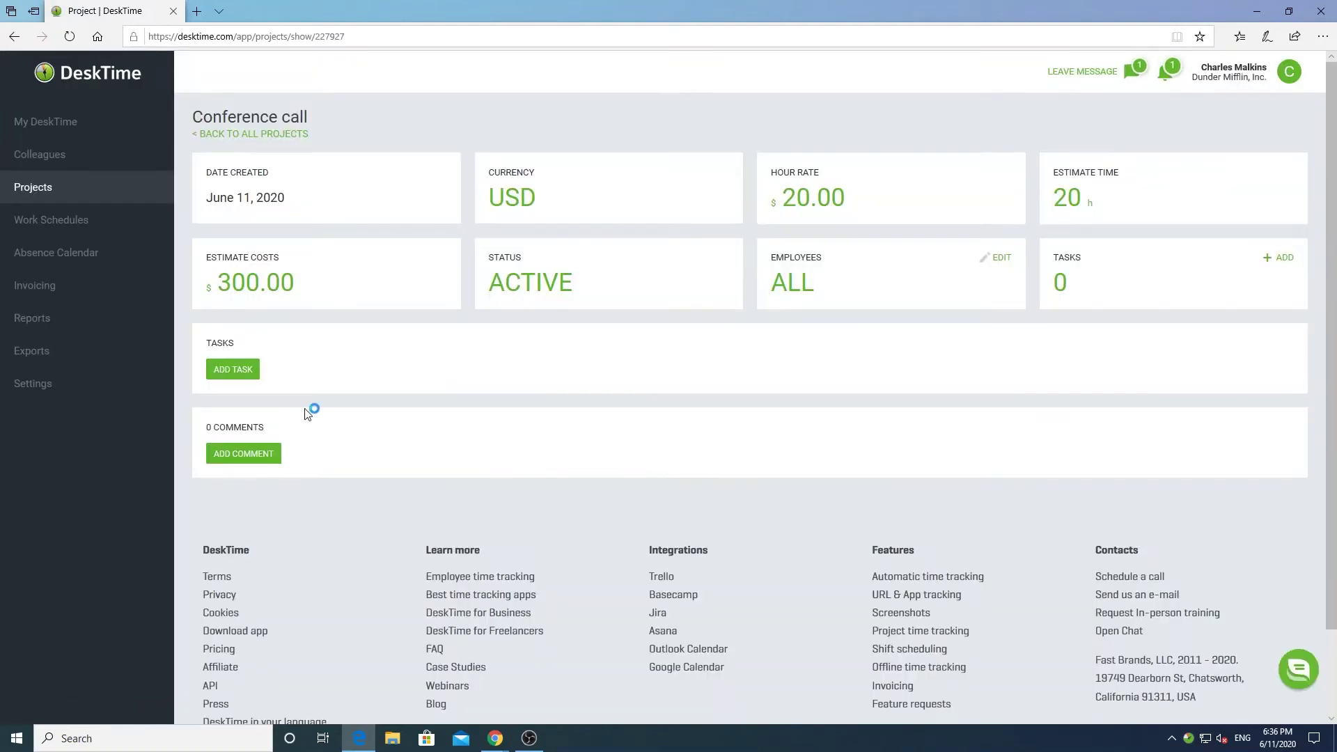
{"action": "left_click", "coordinate": [240, 374]}
{"action": "type", "text": "Task_1"}
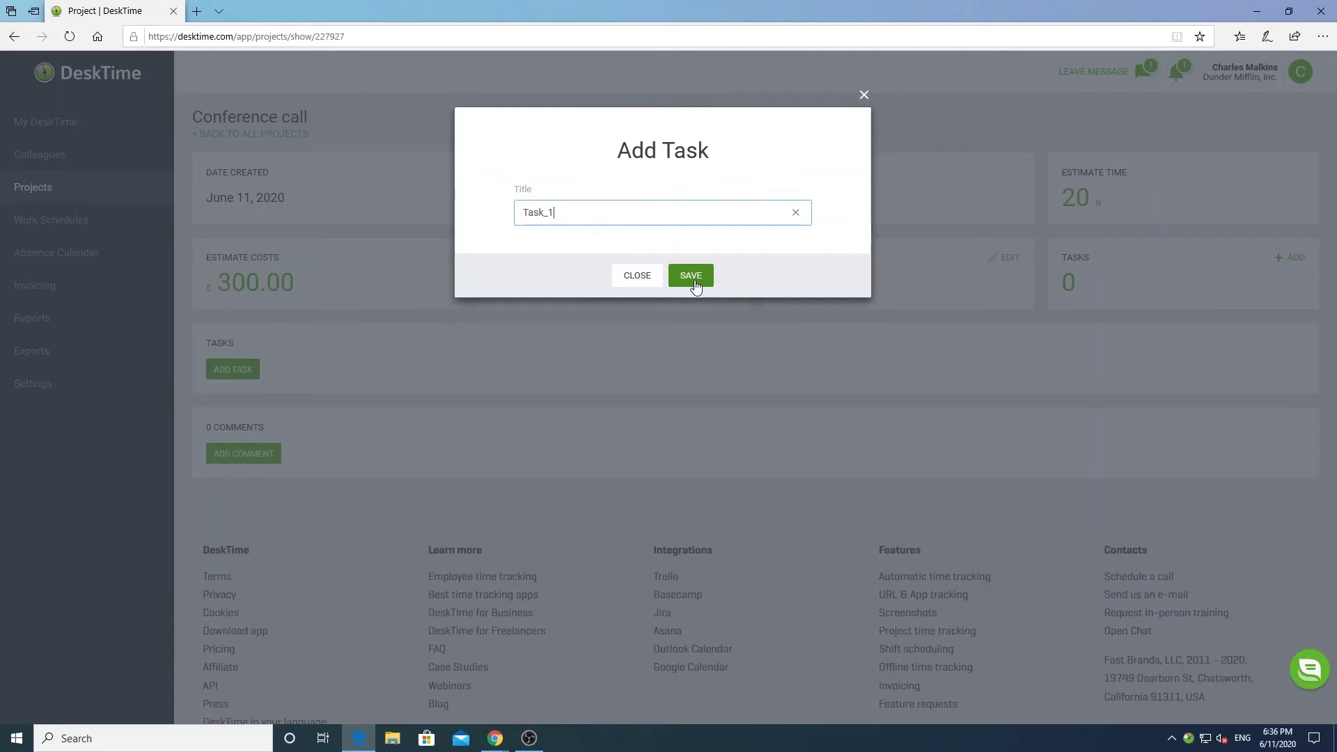
{"action": "left_click", "coordinate": [695, 283]}
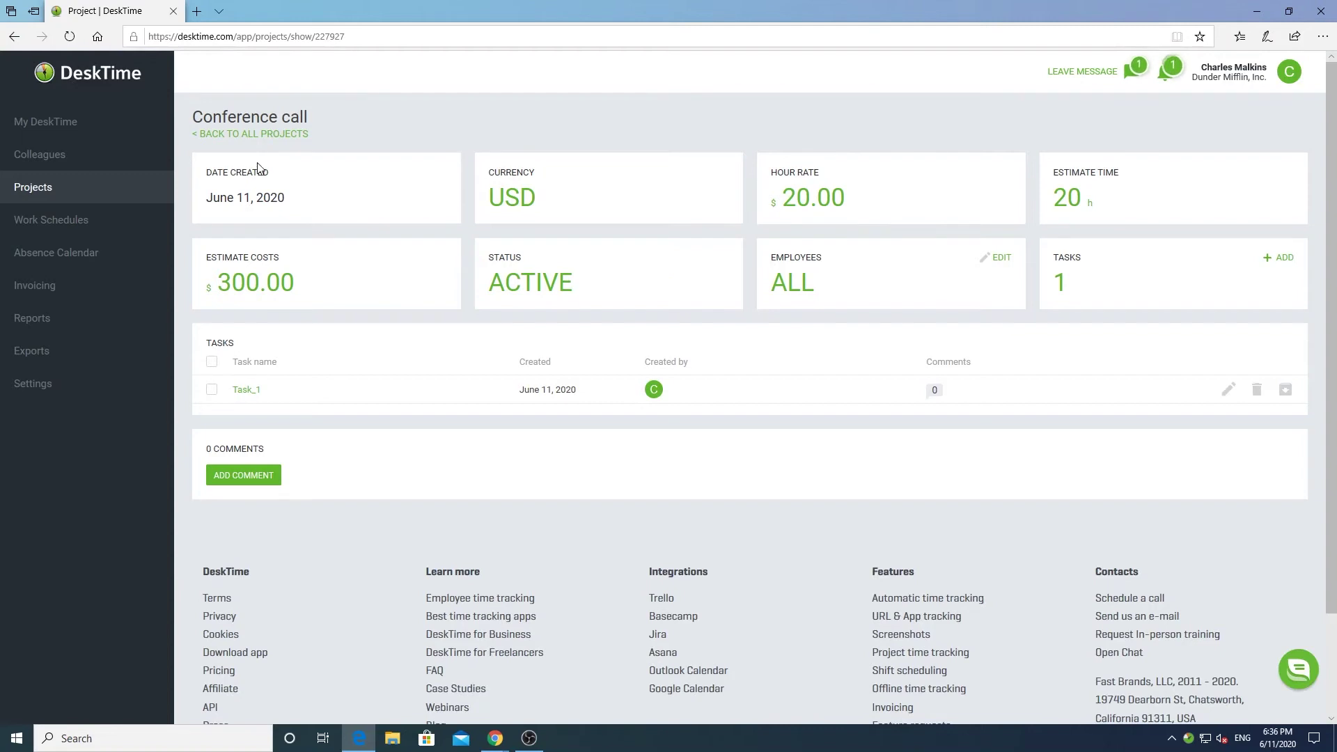
{"action": "left_click", "coordinate": [272, 135]}
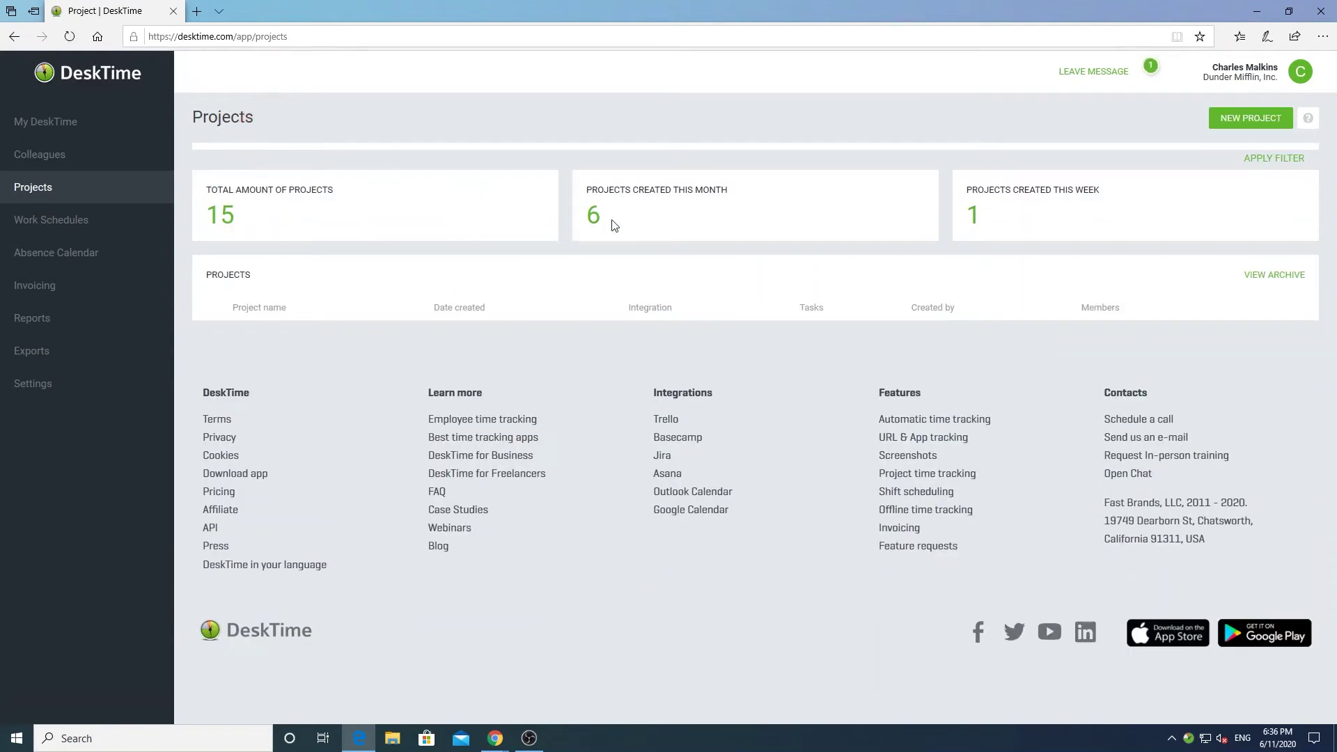
Start a tray-menu timer for the Conference call project on task Task_1
{"action": "right_click", "coordinate": [1190, 739]}
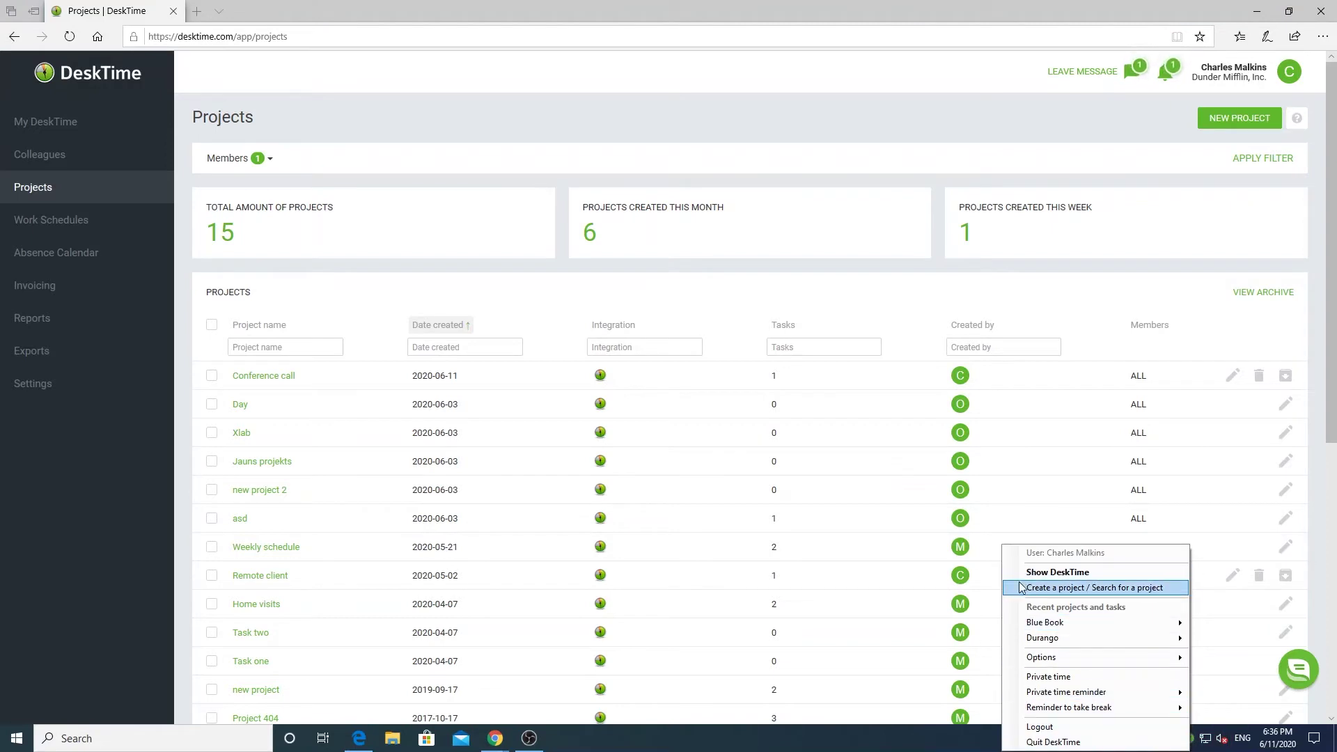
{"action": "left_click", "coordinate": [1079, 589]}
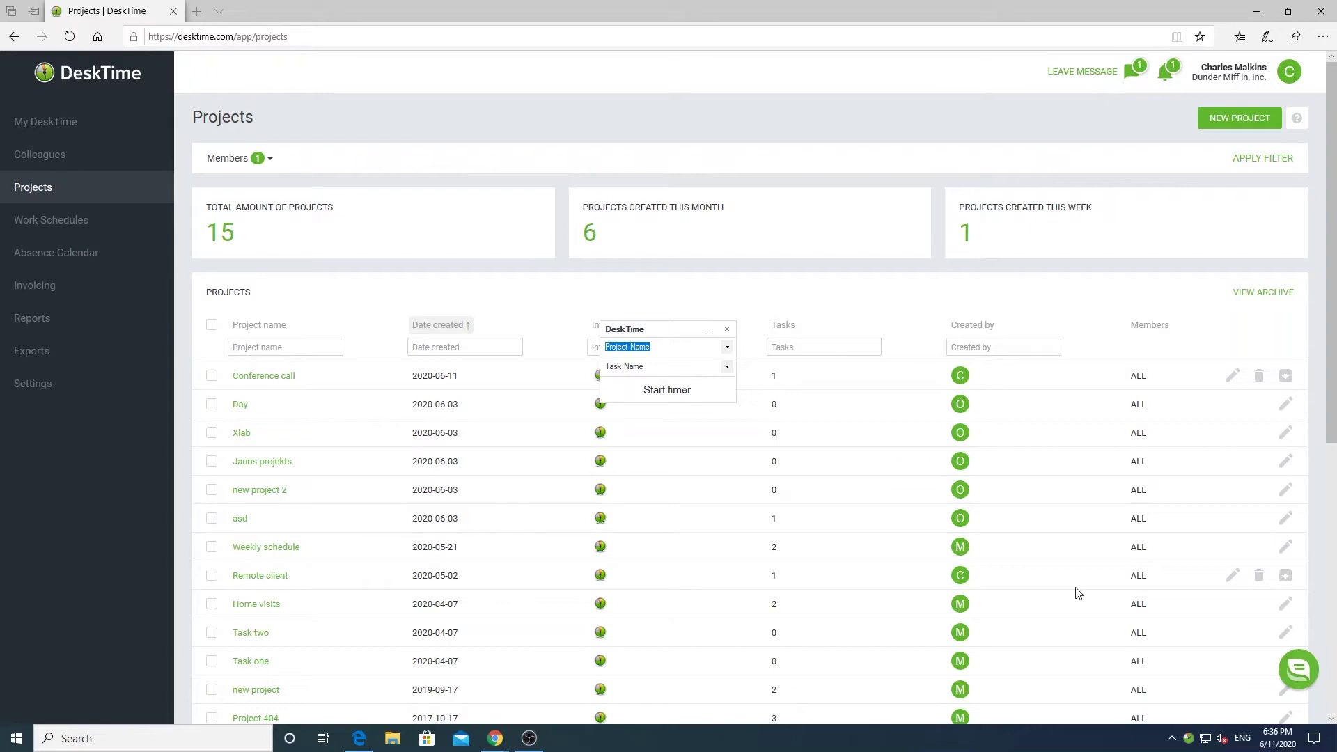
{"action": "left_click", "coordinate": [727, 350]}
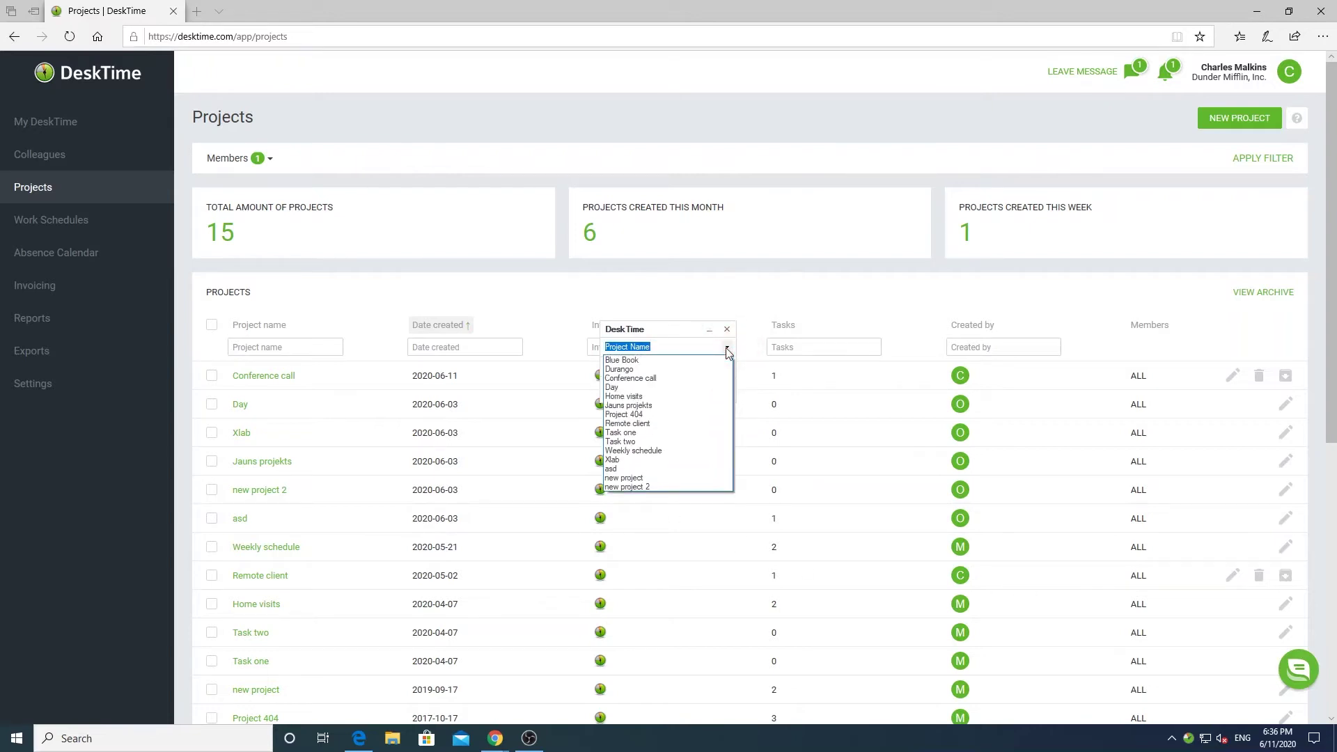
{"action": "left_click", "coordinate": [693, 379]}
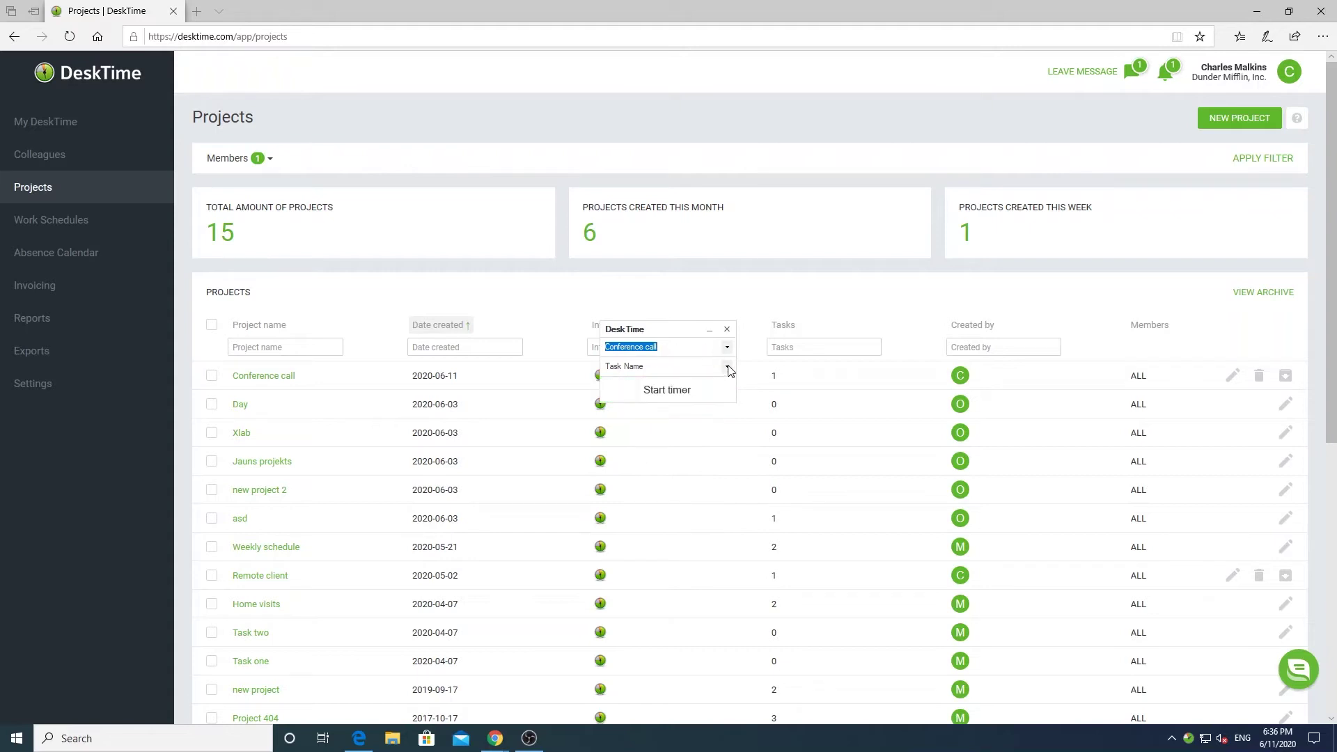
{"action": "left_click", "coordinate": [728, 370]}
{"action": "left_click", "coordinate": [709, 379]}
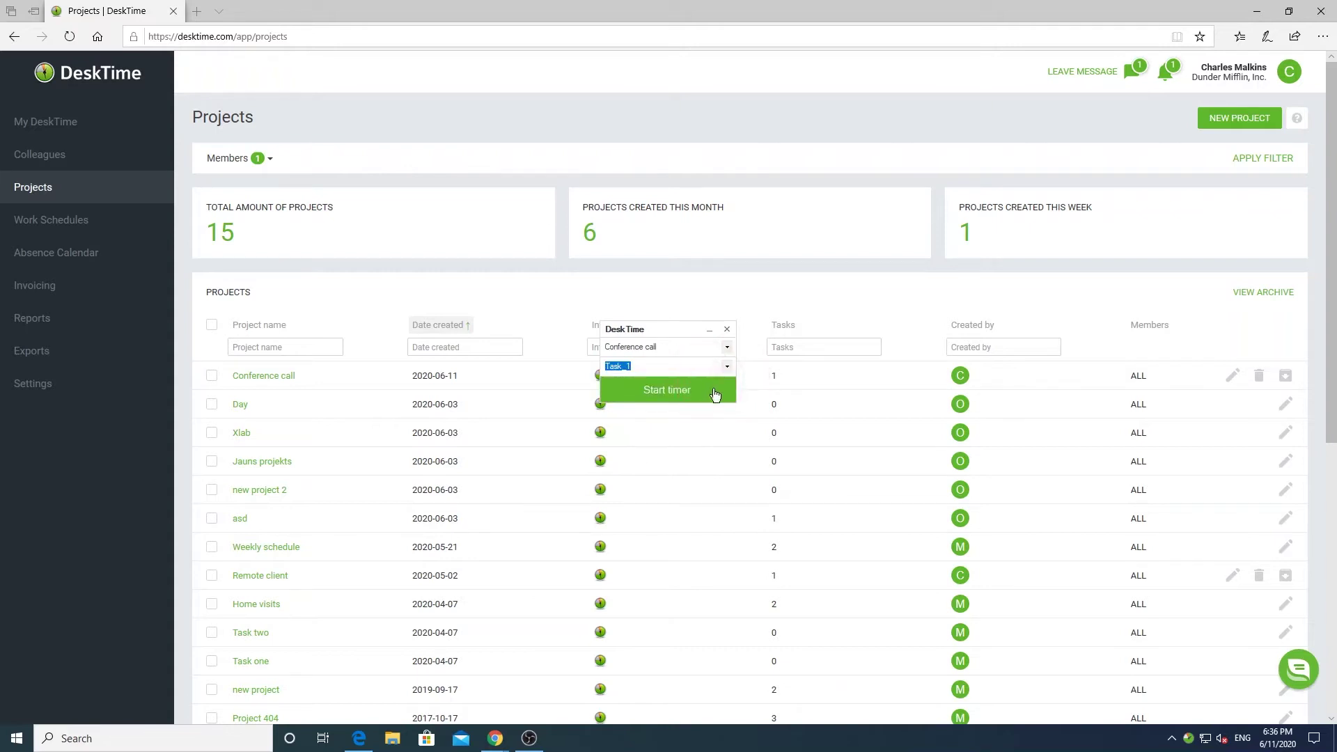
{"action": "left_click", "coordinate": [688, 395]}
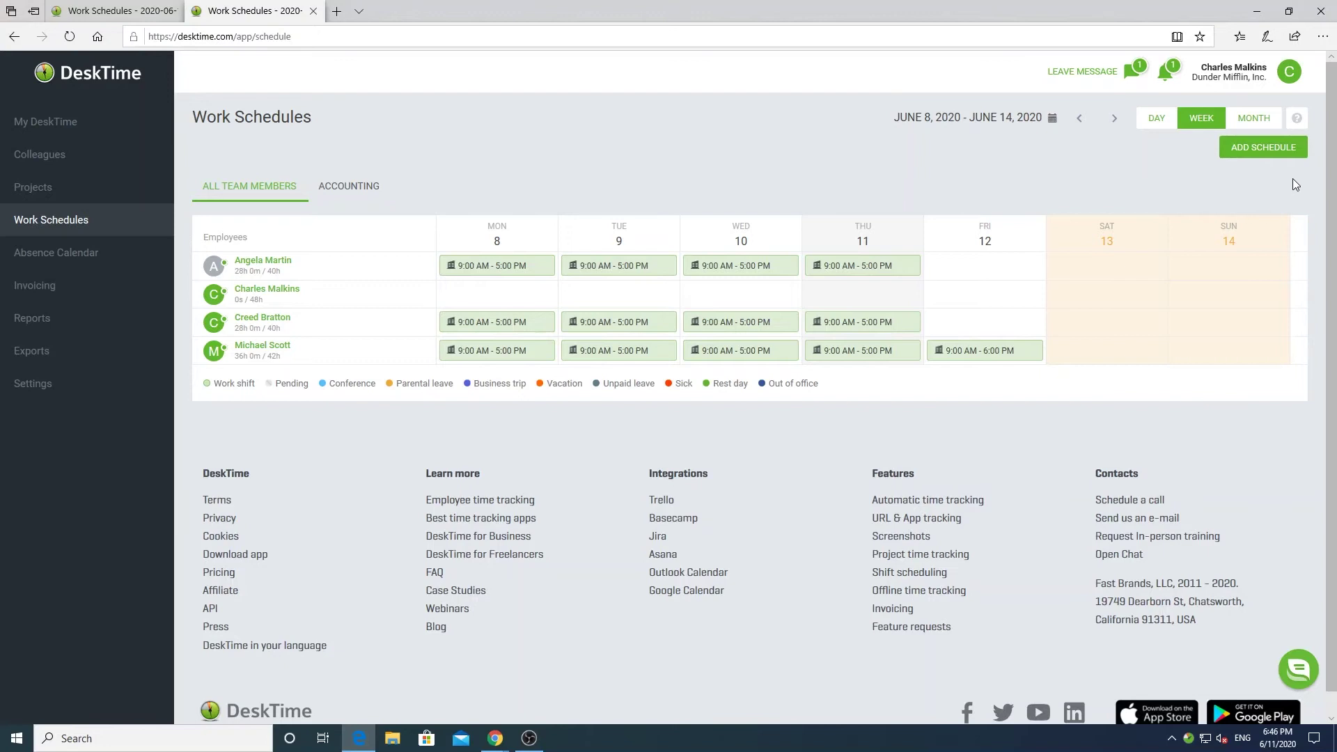
Open the Create A Schedule form from the Work Schedules page
{"action": "left_click", "coordinate": [1249, 153]}
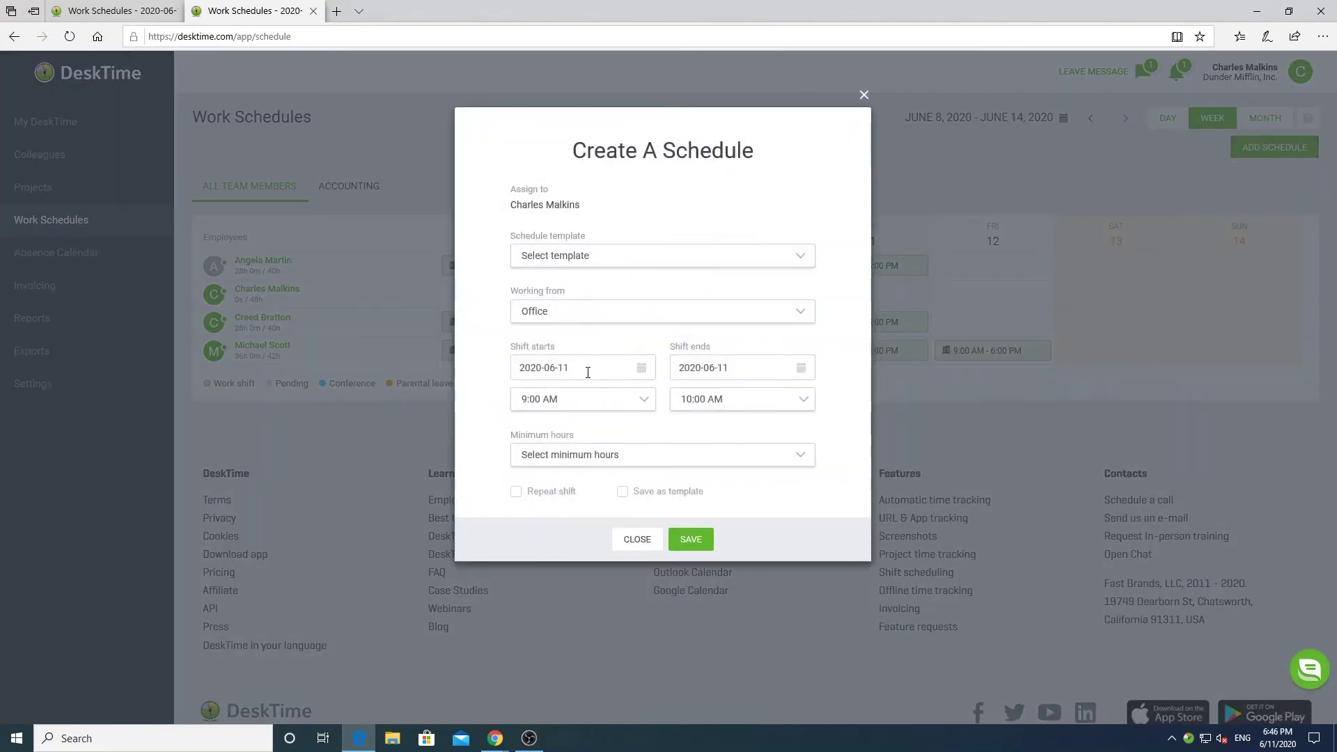
Set the shift to 9:00 AM–2:40 PM with 3:00 minimum hours
{"action": "left_click", "coordinate": [743, 366]}
{"action": "left_click", "coordinate": [577, 398]}
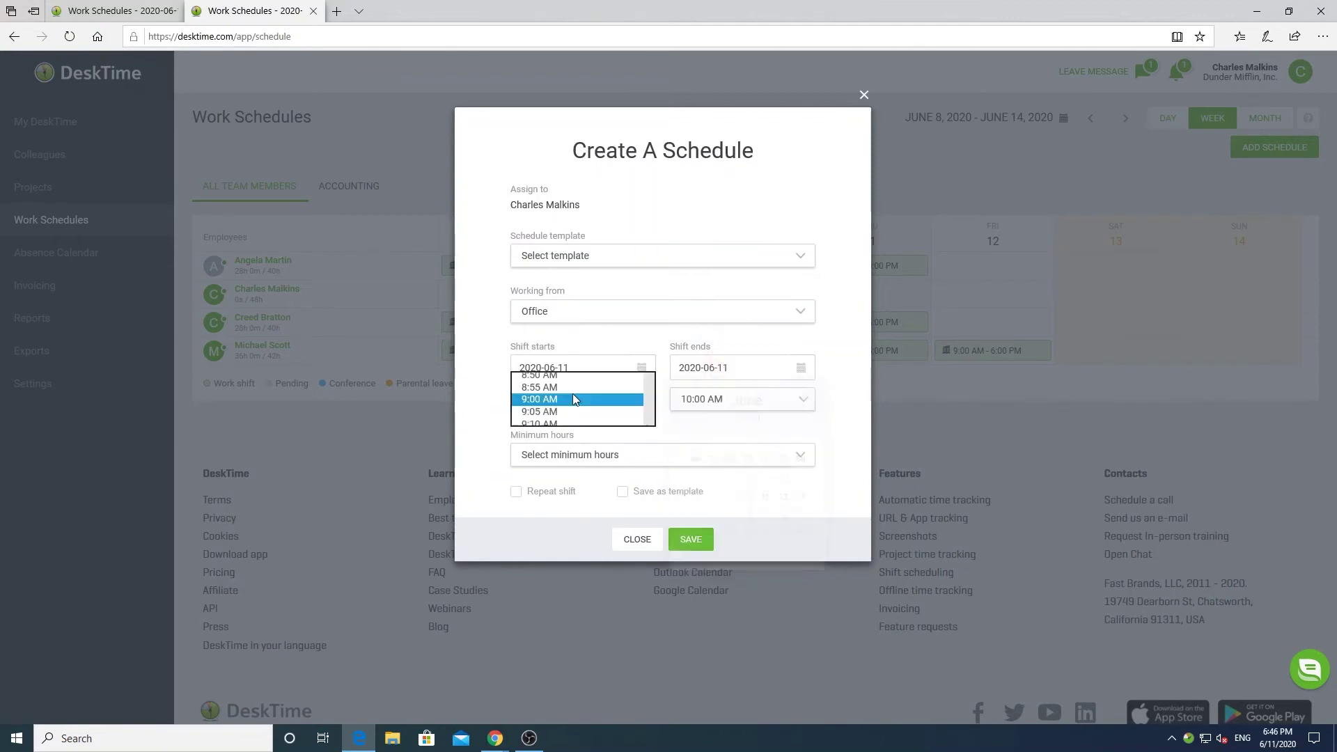
{"action": "left_click", "coordinate": [582, 397]}
{"action": "left_click", "coordinate": [742, 399]}
{"action": "scroll", "coordinate": [721, 525], "scroll_direction": "down", "scroll_amount": 8}
{"action": "left_click", "coordinate": [703, 521]}
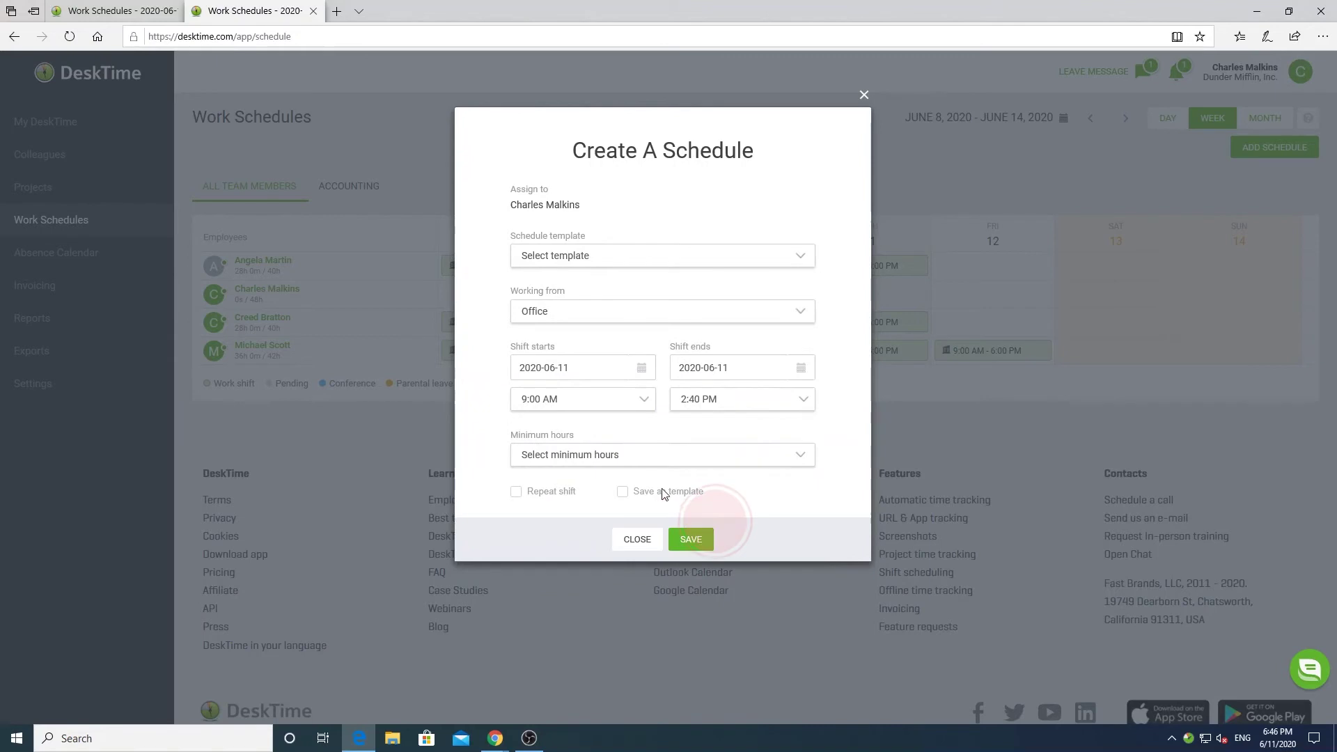
{"action": "left_click", "coordinate": [638, 456]}
{"action": "left_click", "coordinate": [579, 493]}
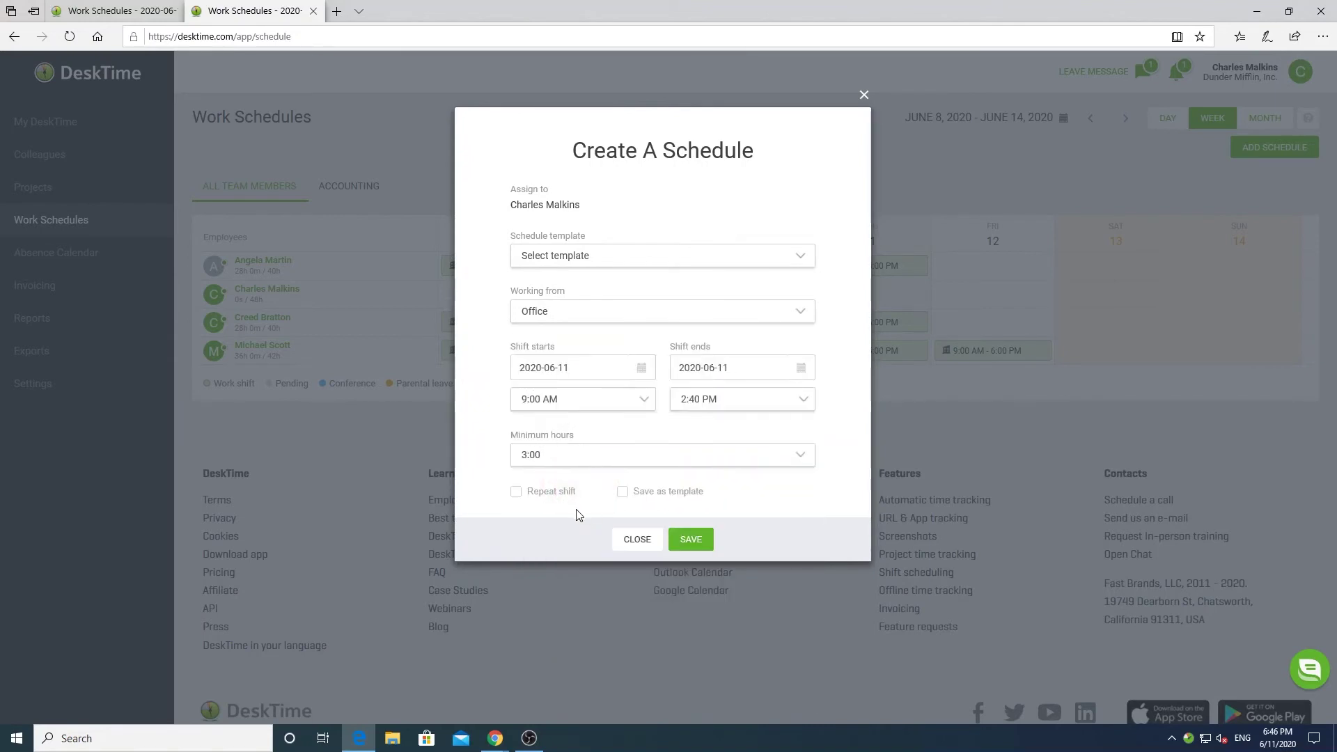
Repeat the shift on Thursdays and Fridays until 2020-06-19 and save it
{"action": "left_click", "coordinate": [542, 492]}
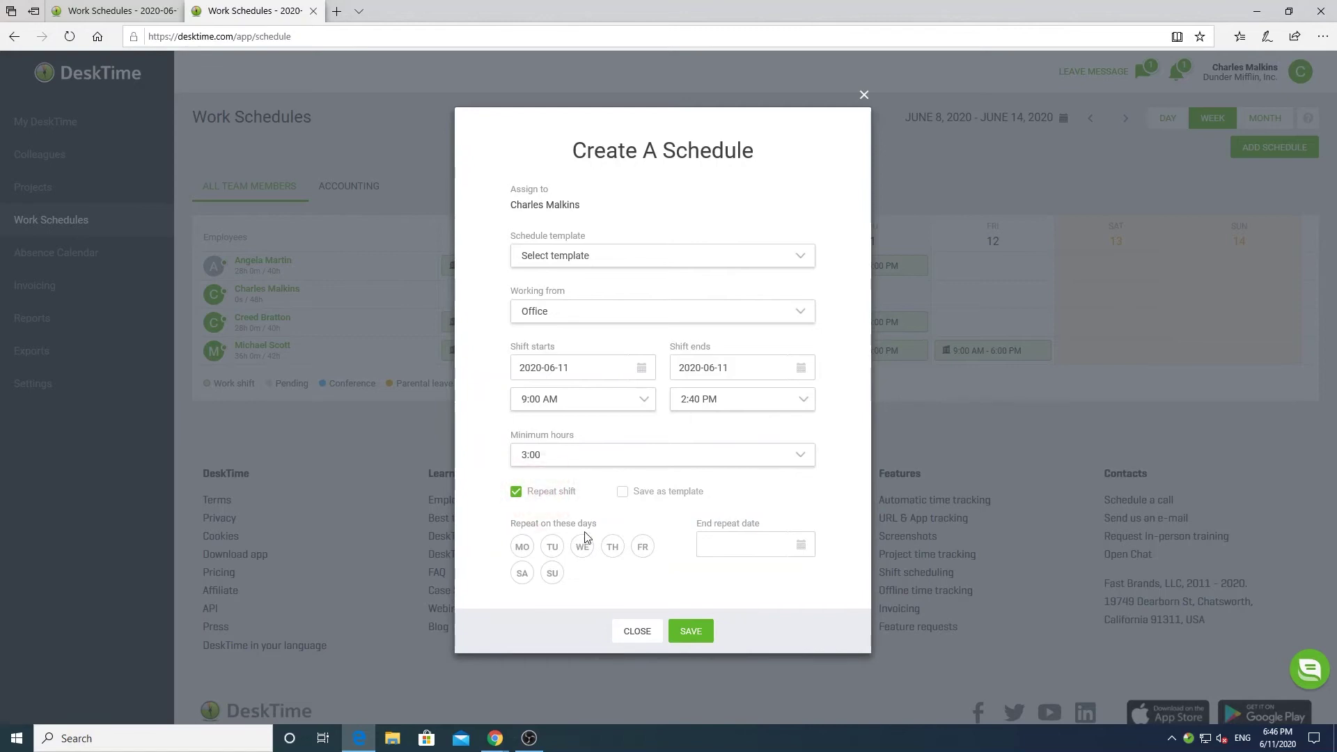
{"action": "left_click", "coordinate": [612, 547]}
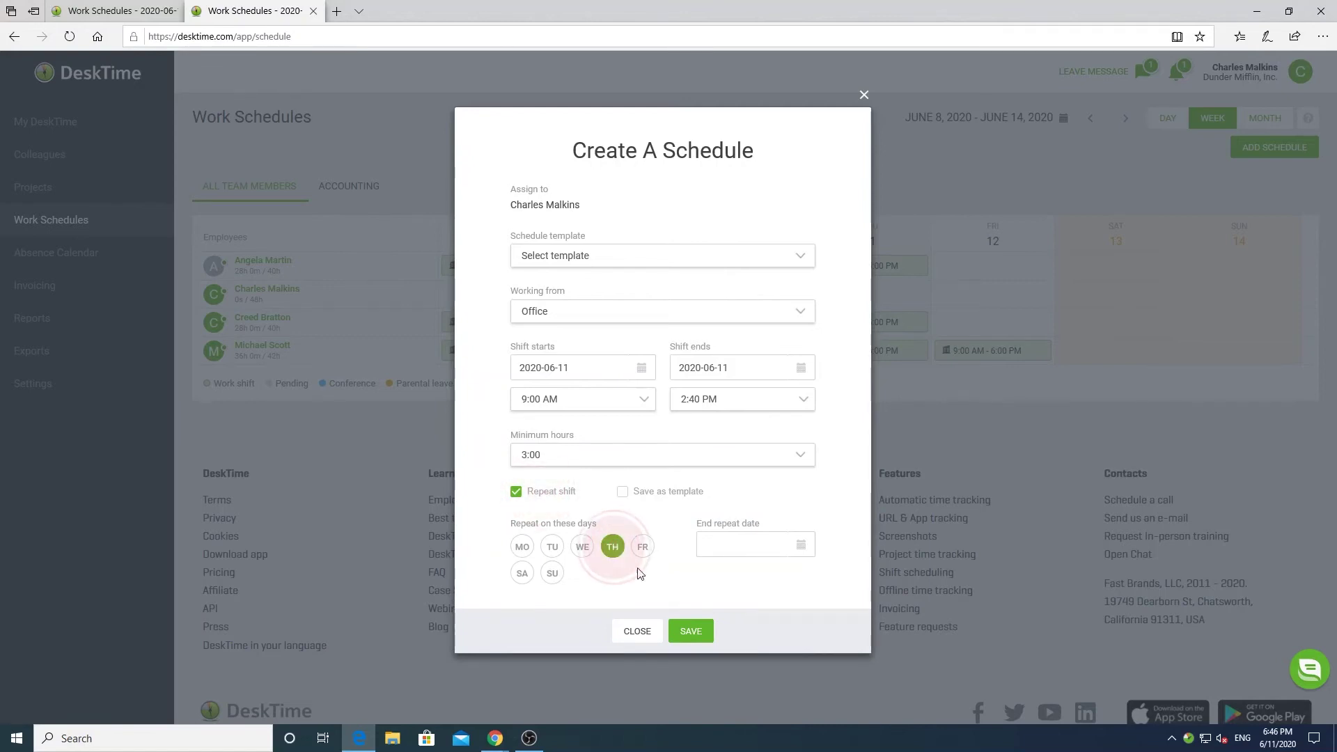
{"action": "left_click", "coordinate": [642, 548]}
{"action": "left_click", "coordinate": [751, 548]}
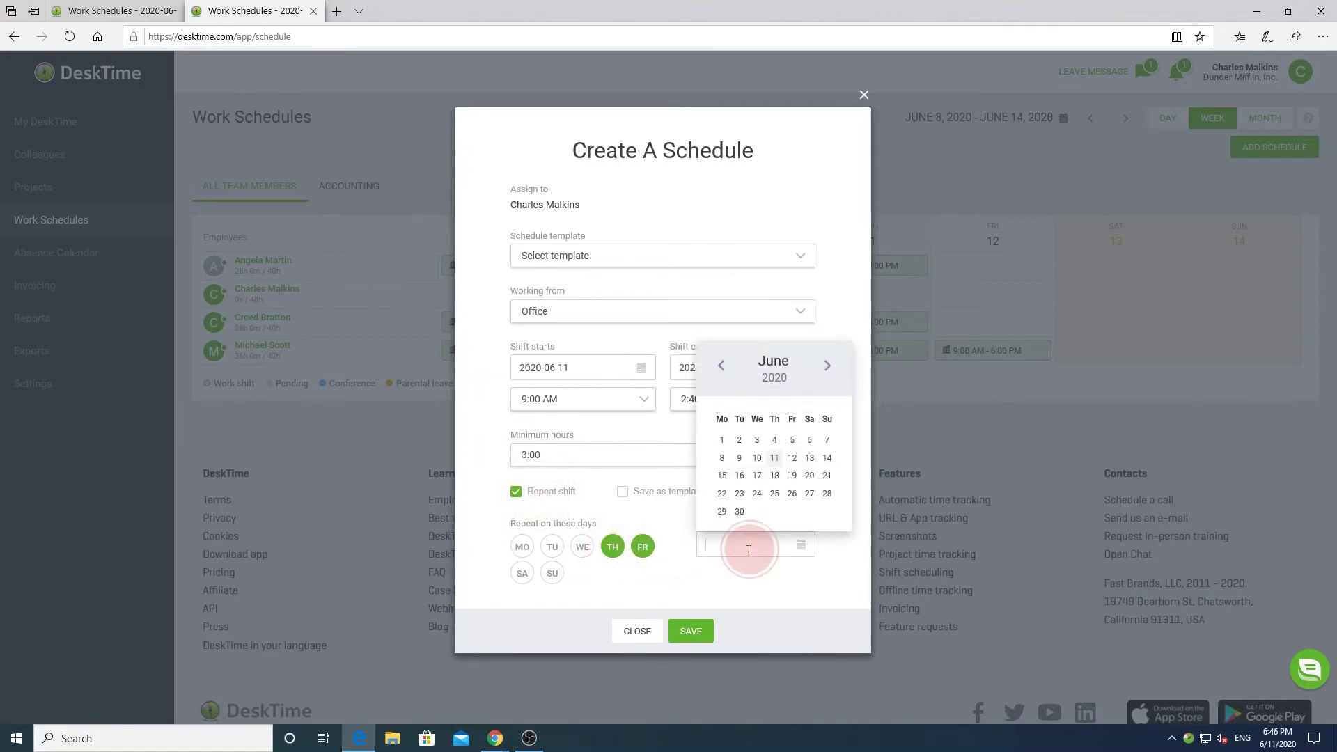
{"action": "left_click", "coordinate": [792, 476]}
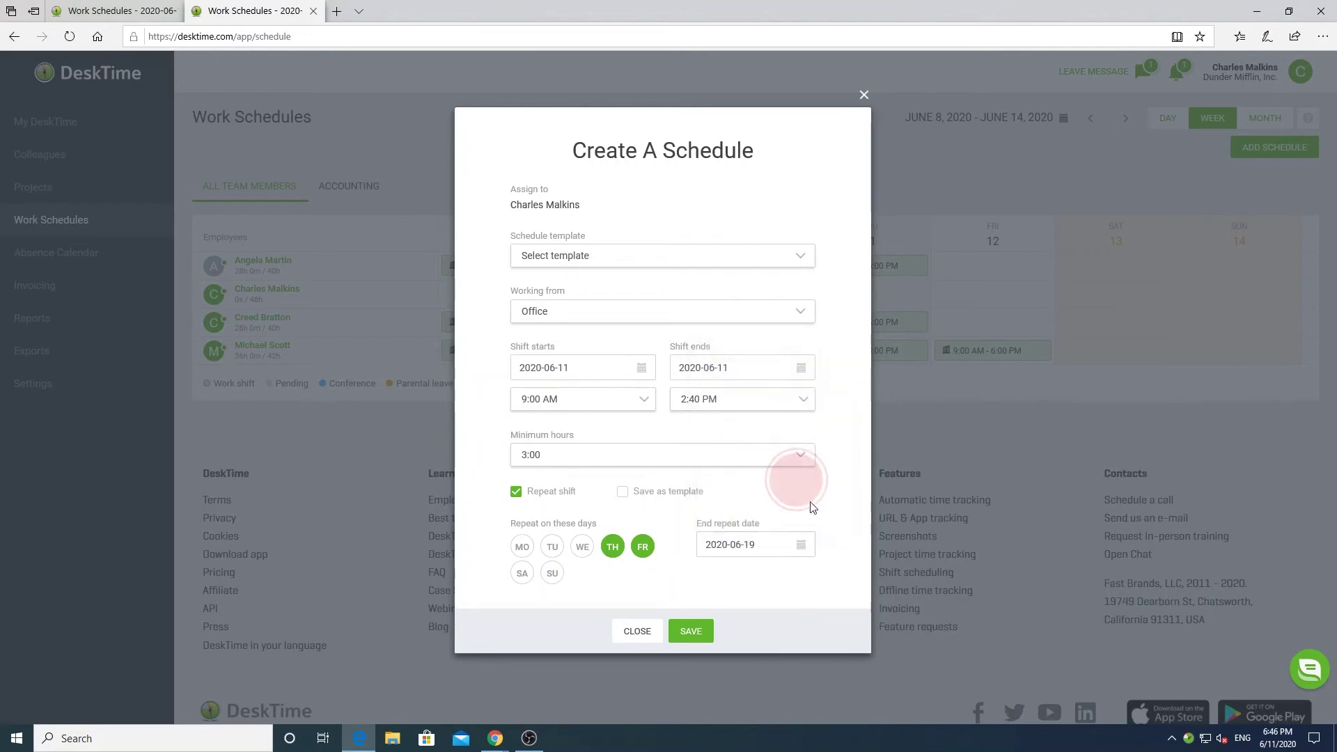
{"action": "left_click", "coordinate": [690, 632]}
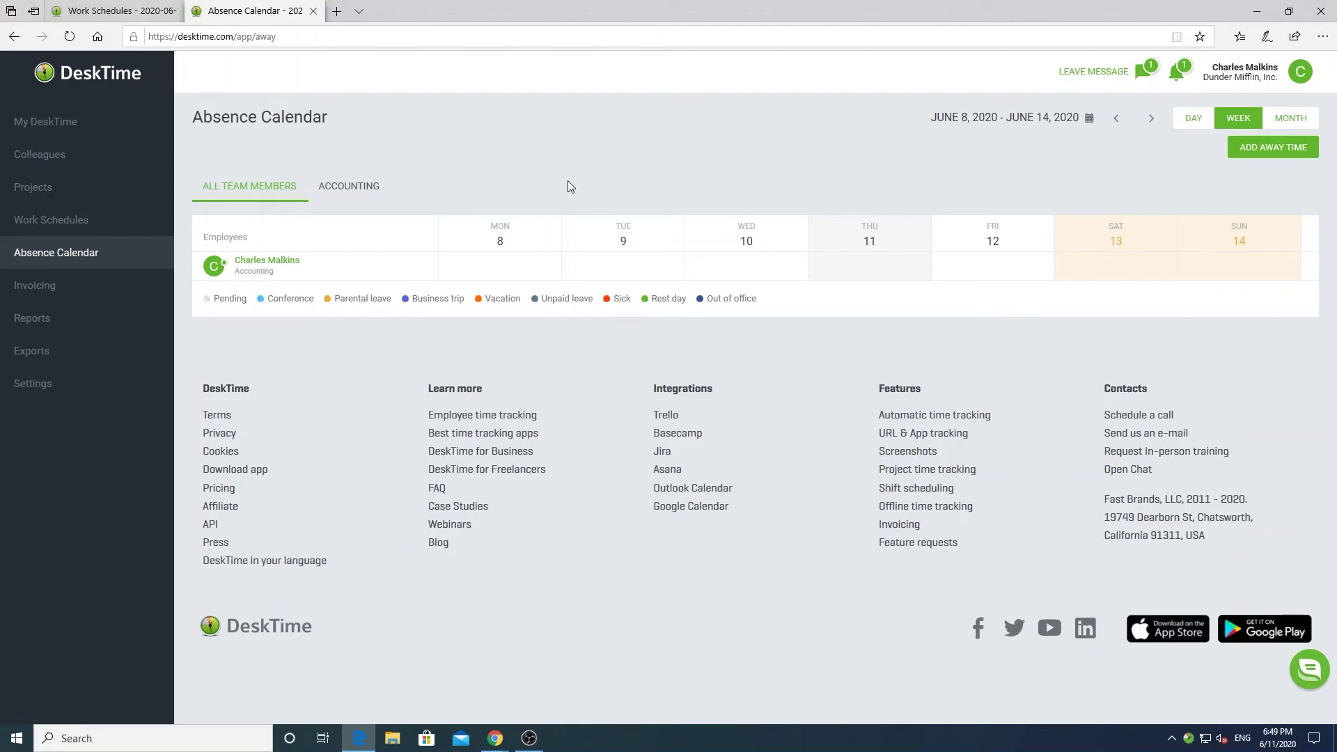
Add and save an Unpaid leave away time described 'Study leave', ending 16 June 2020
{"action": "left_click", "coordinate": [1275, 148]}
{"action": "left_click", "coordinate": [705, 239]}
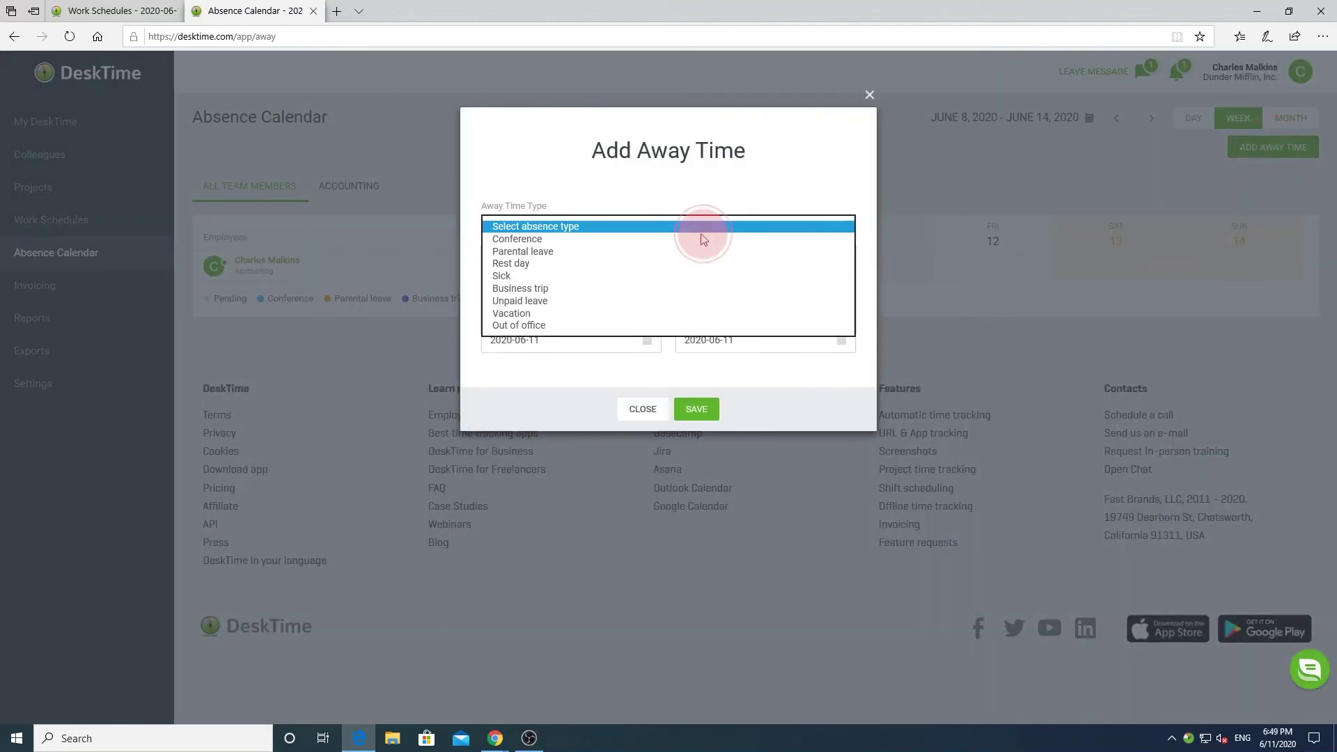
{"action": "left_click", "coordinate": [612, 301]}
{"action": "left_click", "coordinate": [593, 282]}
{"action": "type", "text": "Study leave"}
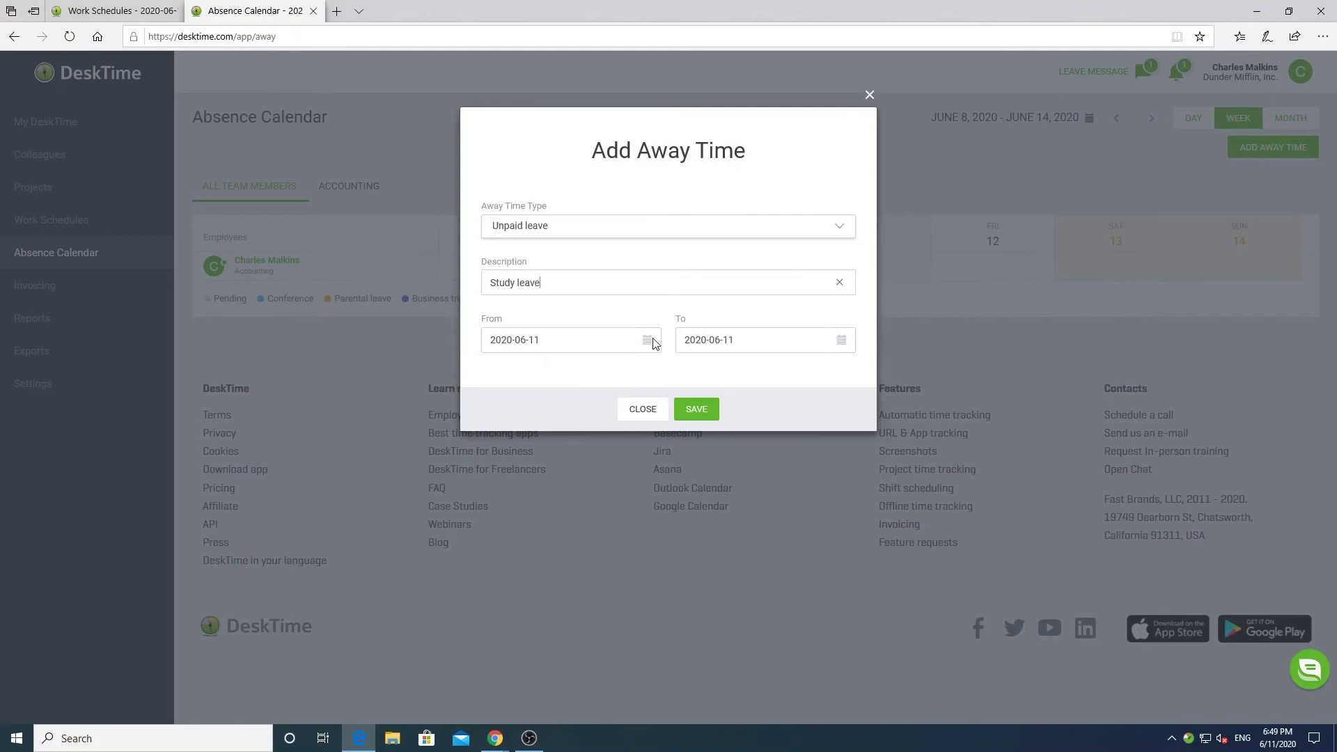
{"action": "left_click", "coordinate": [844, 340]}
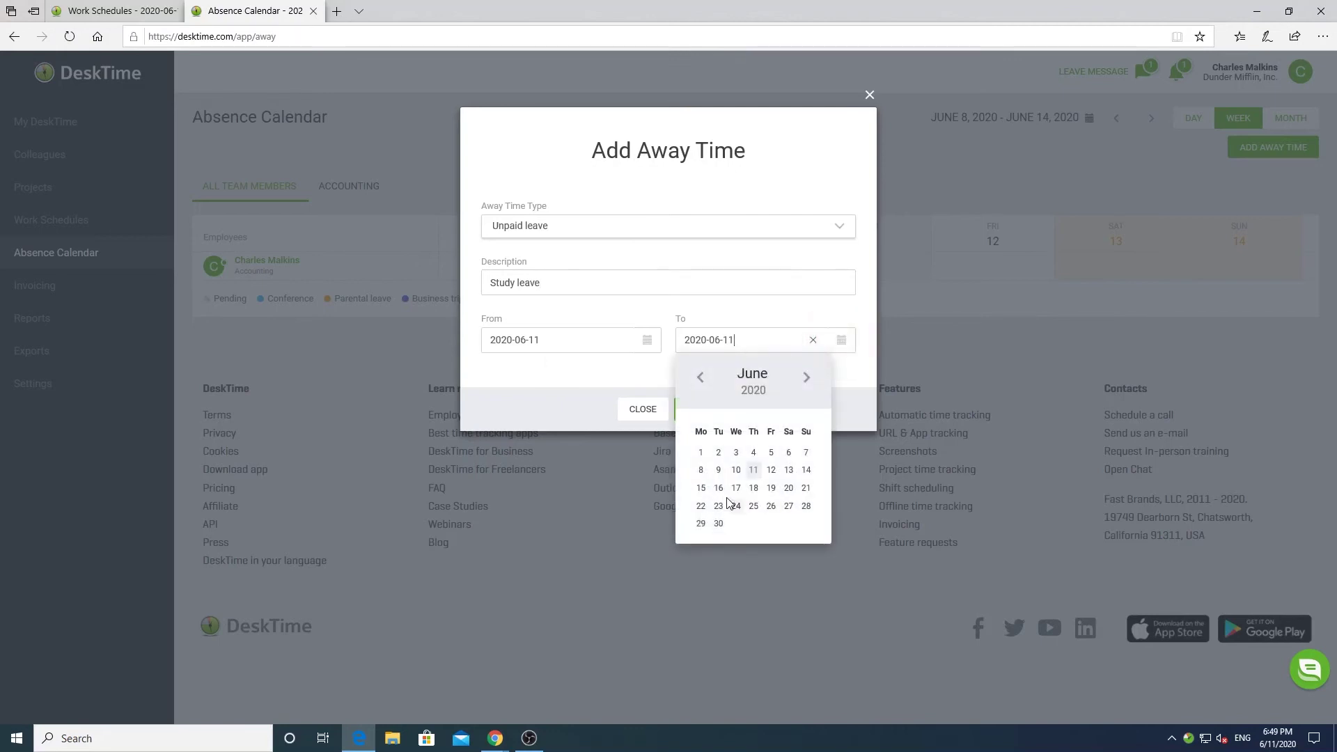
{"action": "left_click", "coordinate": [710, 487]}
{"action": "left_click", "coordinate": [691, 411]}
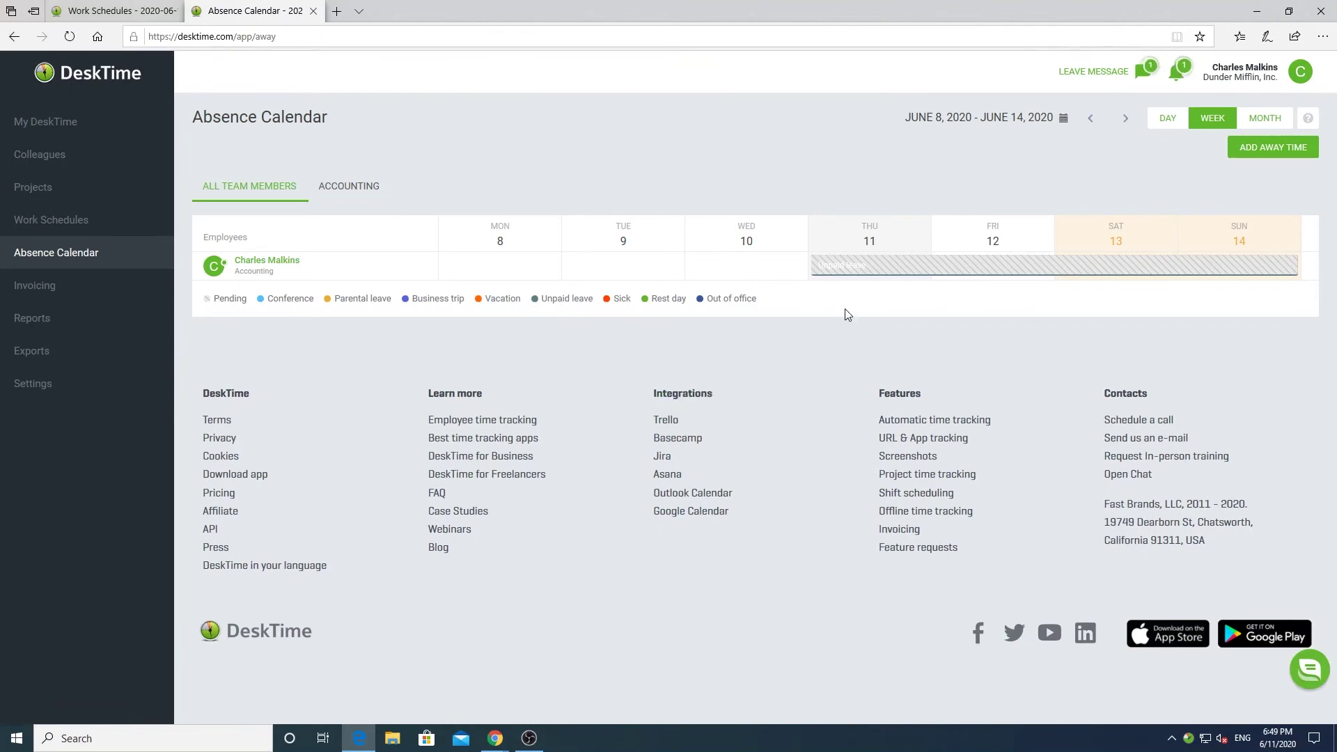
{"action": "mouse_move", "coordinate": [870, 269]}
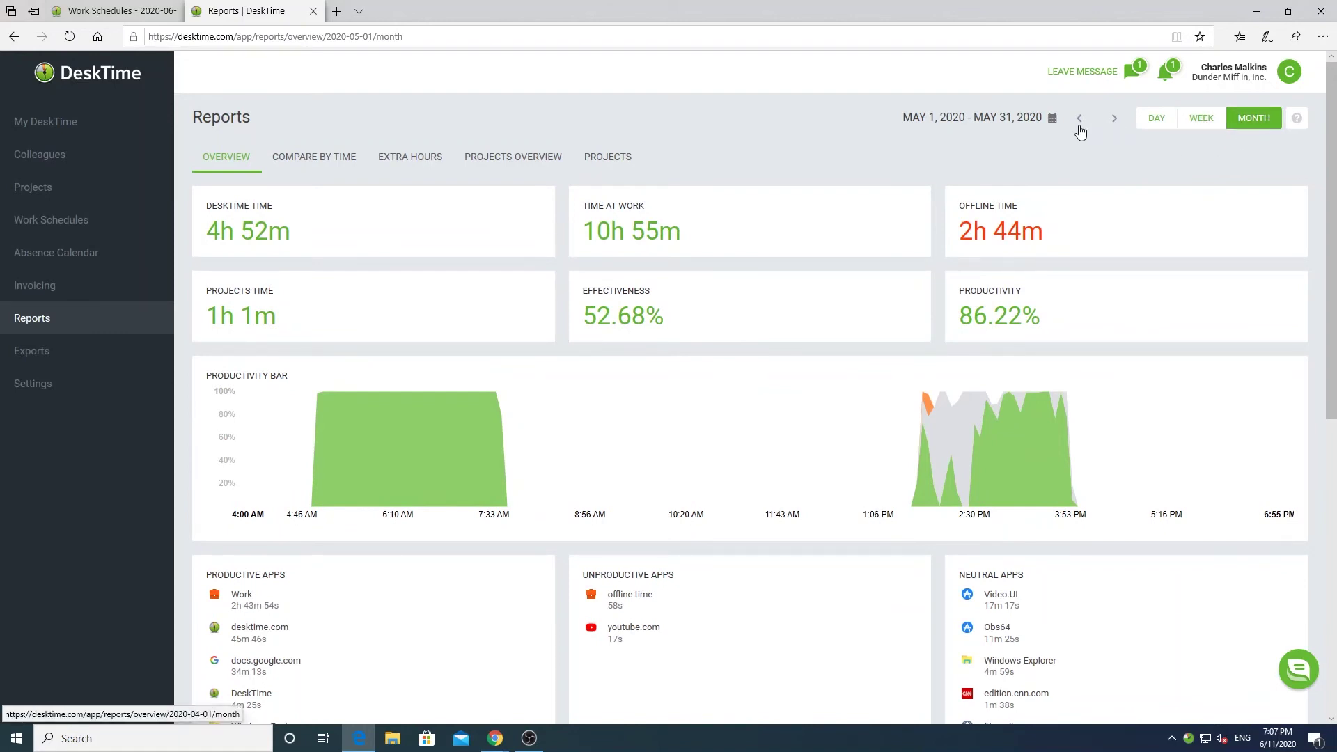
Compare May 2020 against early June, then view May's Extra Hours report
{"action": "left_click", "coordinate": [333, 161]}
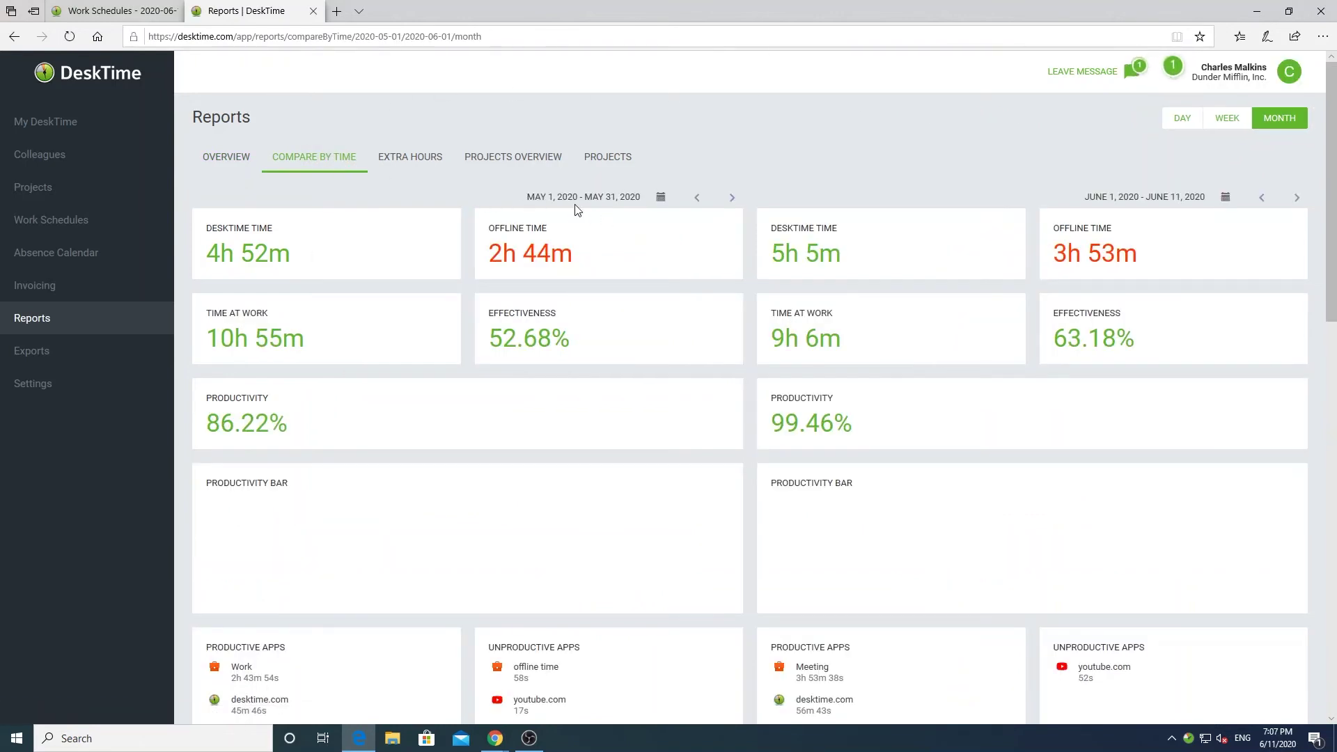
{"action": "left_click", "coordinate": [1225, 199]}
{"action": "left_click", "coordinate": [938, 188]}
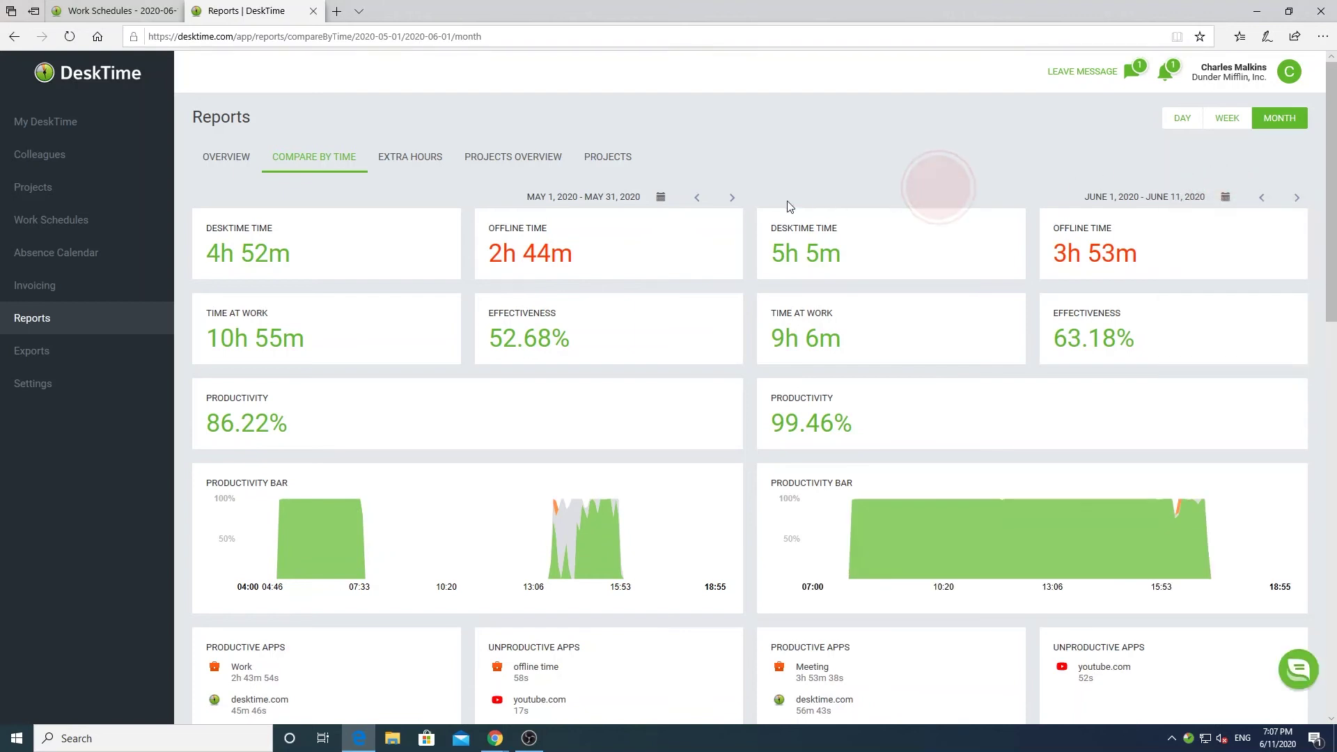
{"action": "left_click", "coordinate": [418, 170]}
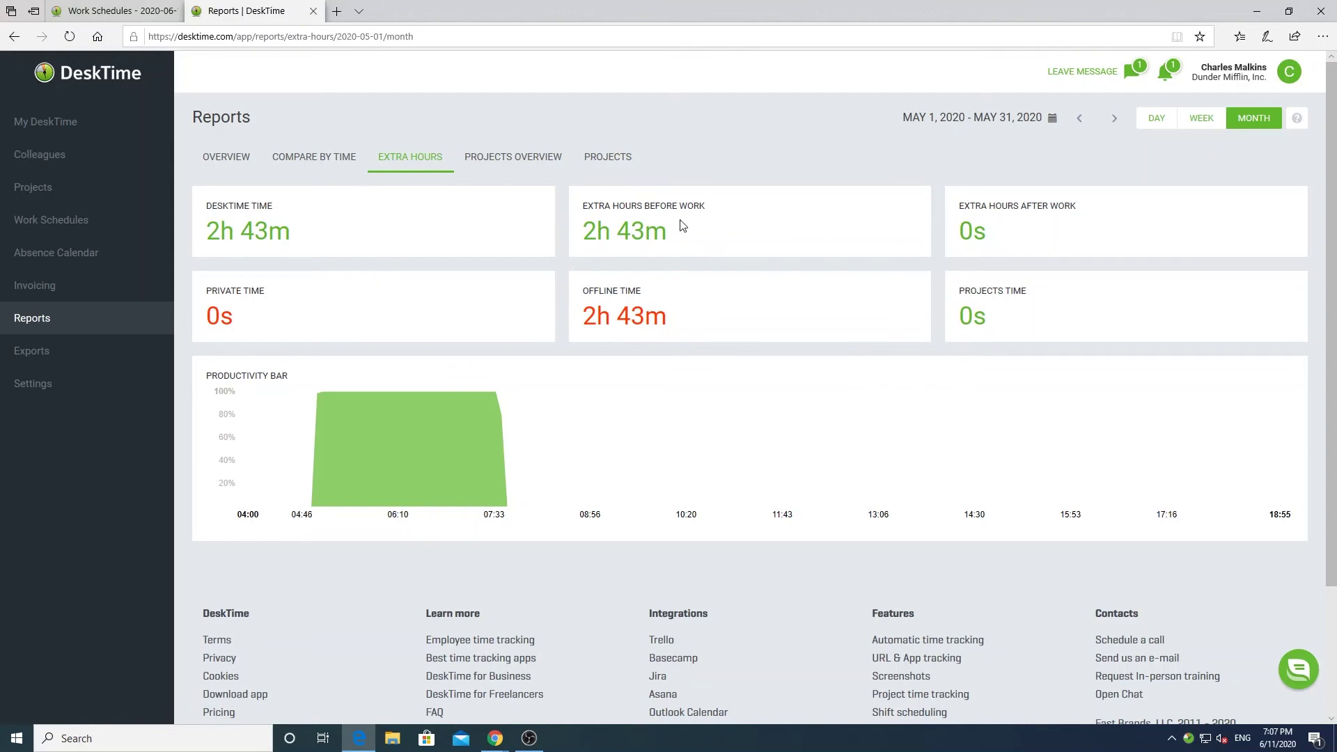
Review the Projects Overview report and the per-project Projects report, scrolling through each
{"action": "left_click", "coordinate": [526, 163]}
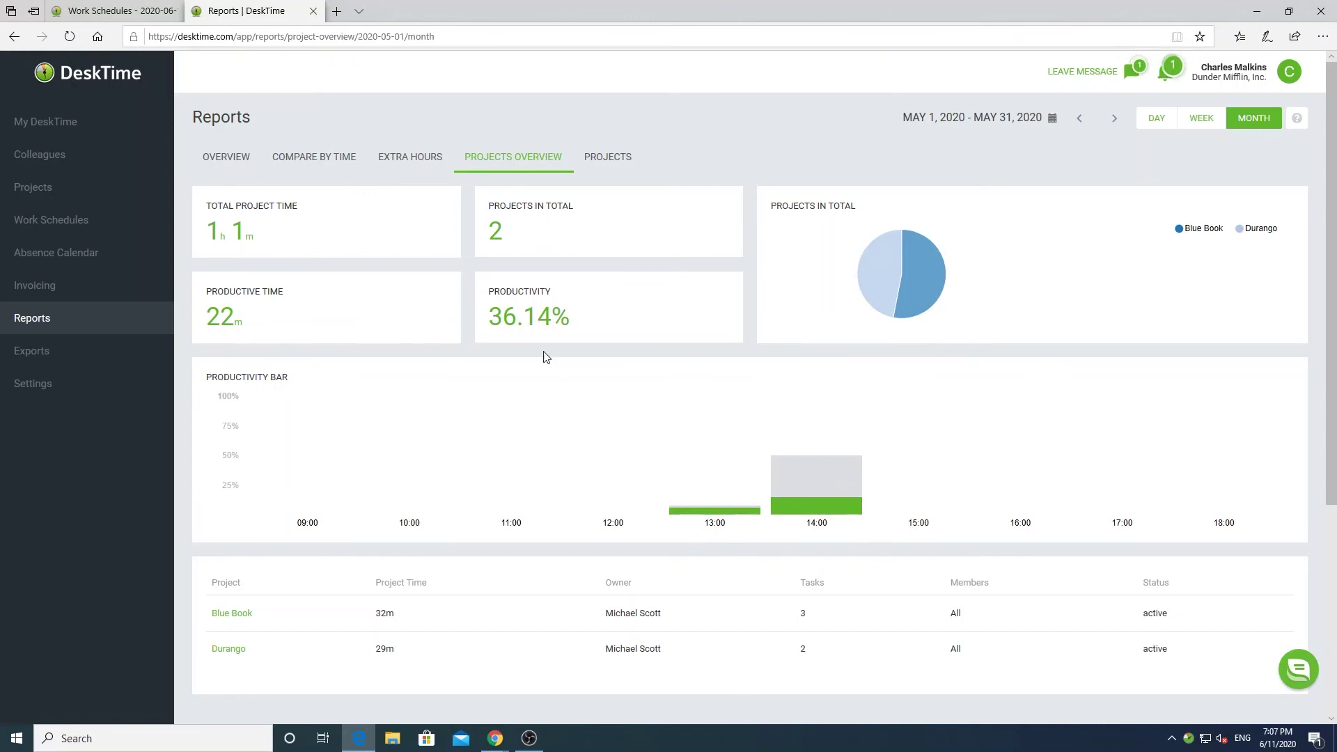
{"action": "scroll", "coordinate": [432, 352], "scroll_direction": "down", "scroll_amount": 2}
{"action": "scroll", "coordinate": [432, 351], "scroll_direction": "up", "scroll_amount": 2}
{"action": "left_click", "coordinate": [604, 166]}
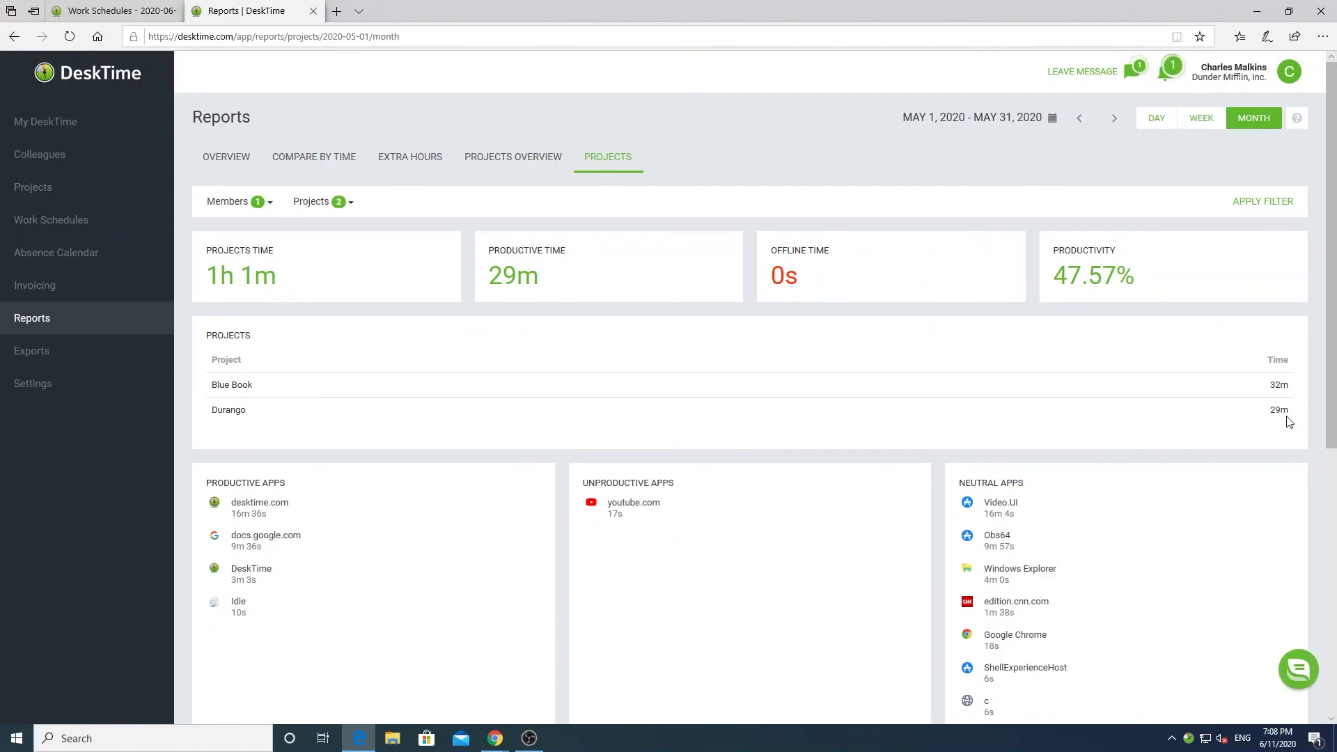
{"action": "scroll", "coordinate": [1216, 435], "scroll_direction": "down", "scroll_amount": 3}
{"action": "scroll", "coordinate": [1209, 436], "scroll_direction": "up", "scroll_amount": 3}
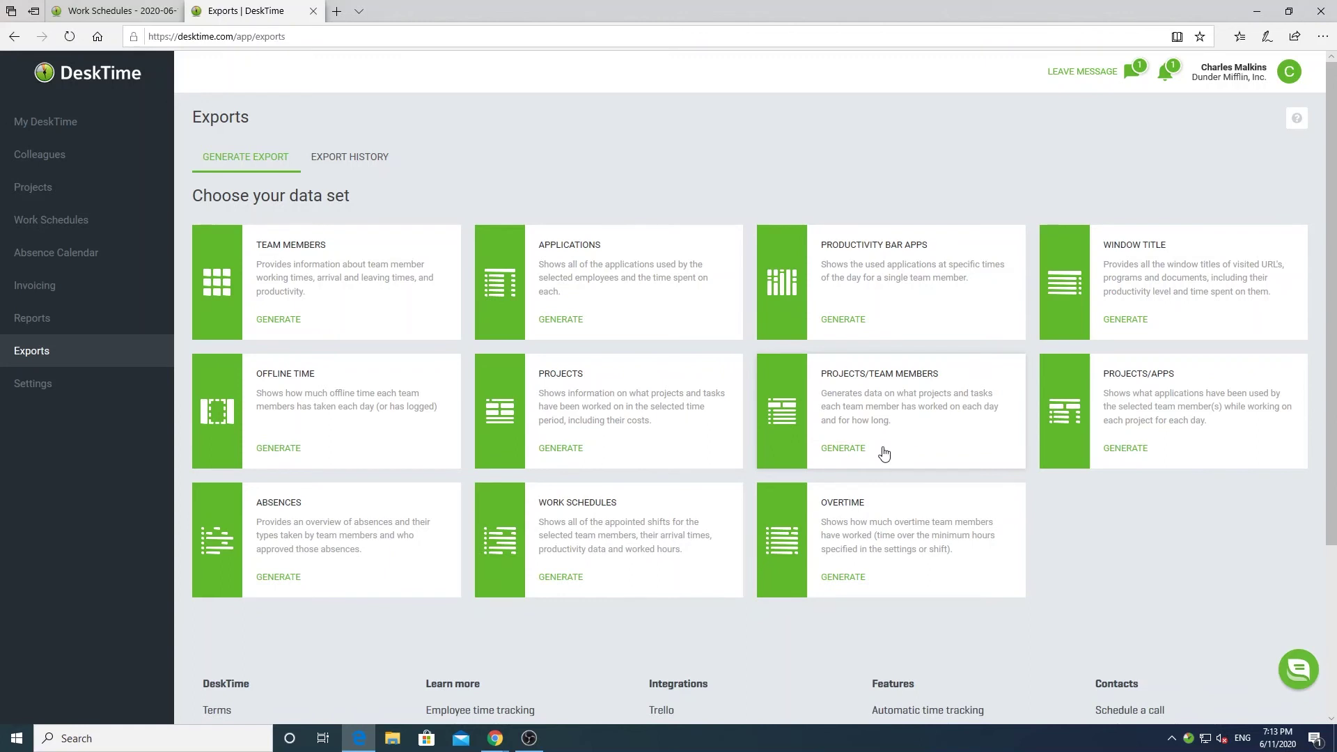
Generate a new export from the Projects/Team Members card
{"action": "left_click", "coordinate": [846, 452]}
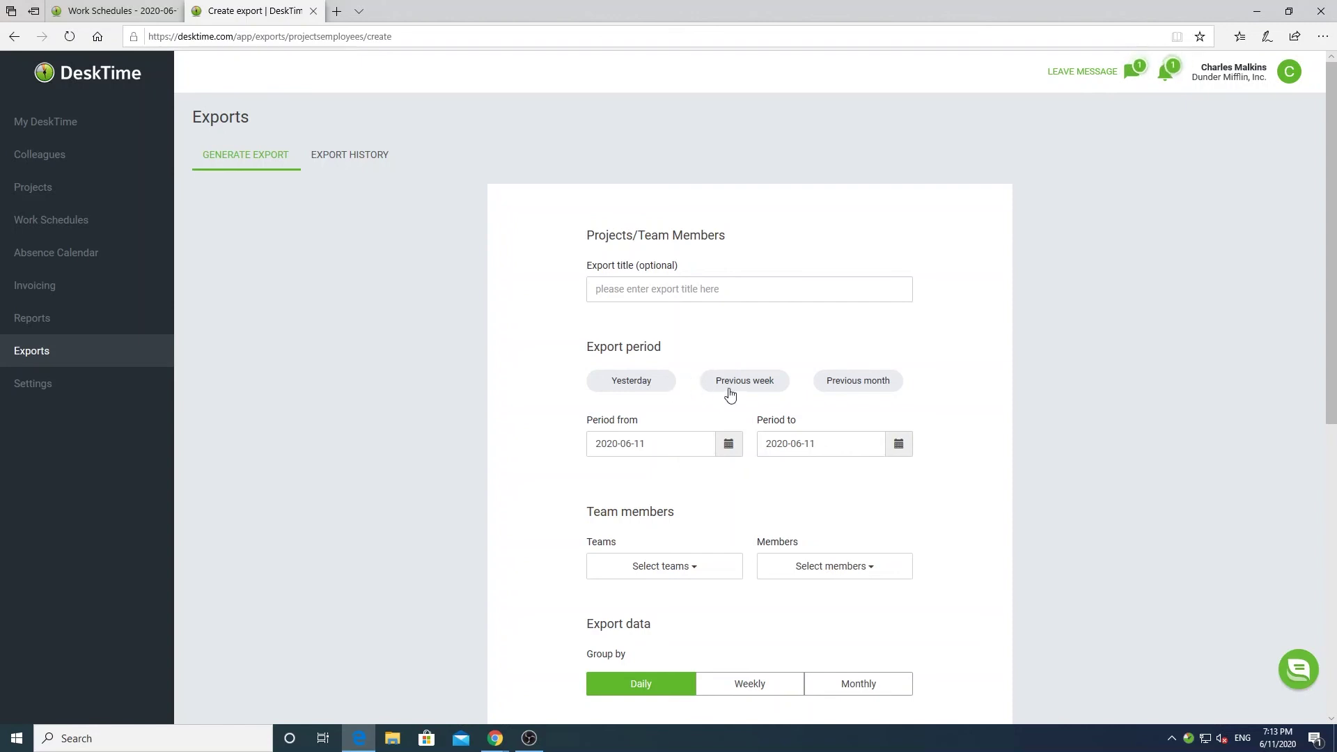
Set the export period to the previous month (May 2020) and include the Accounting team
{"action": "left_click", "coordinate": [860, 392]}
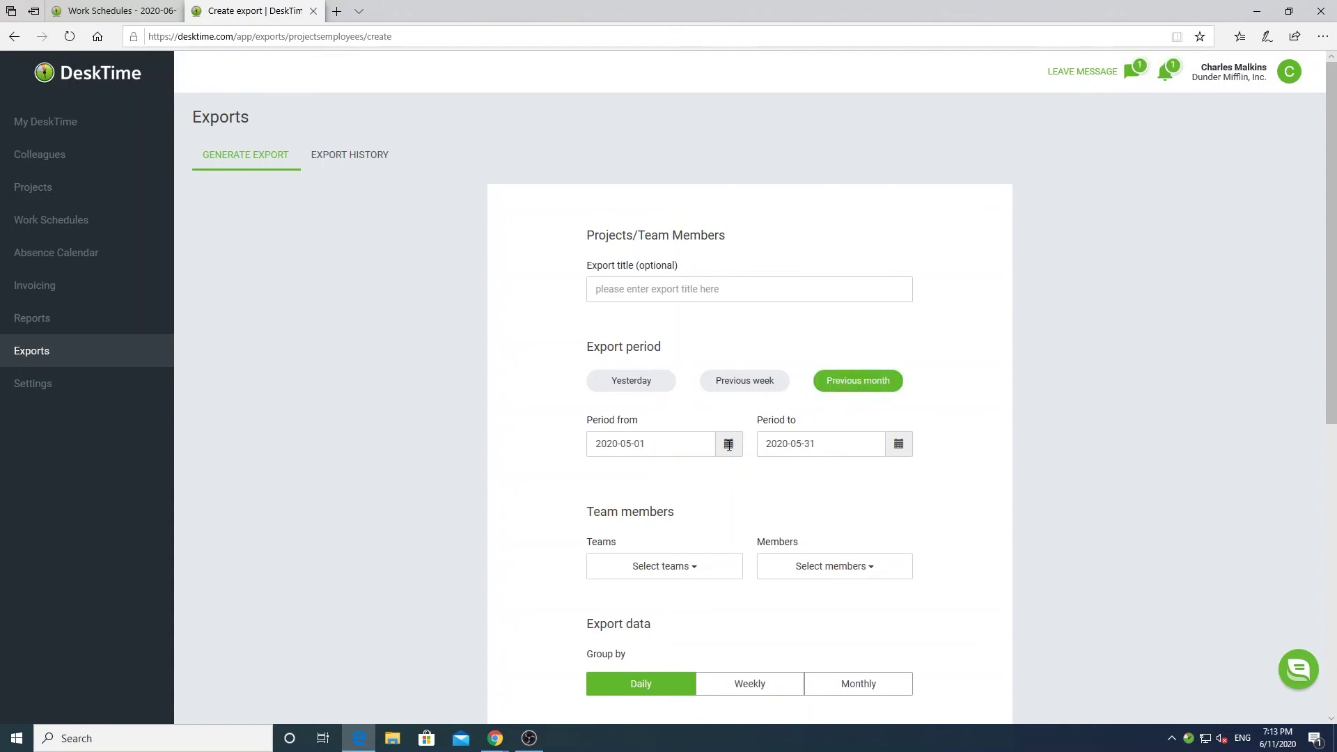
{"action": "left_click", "coordinate": [699, 446]}
{"action": "left_click", "coordinate": [813, 482]}
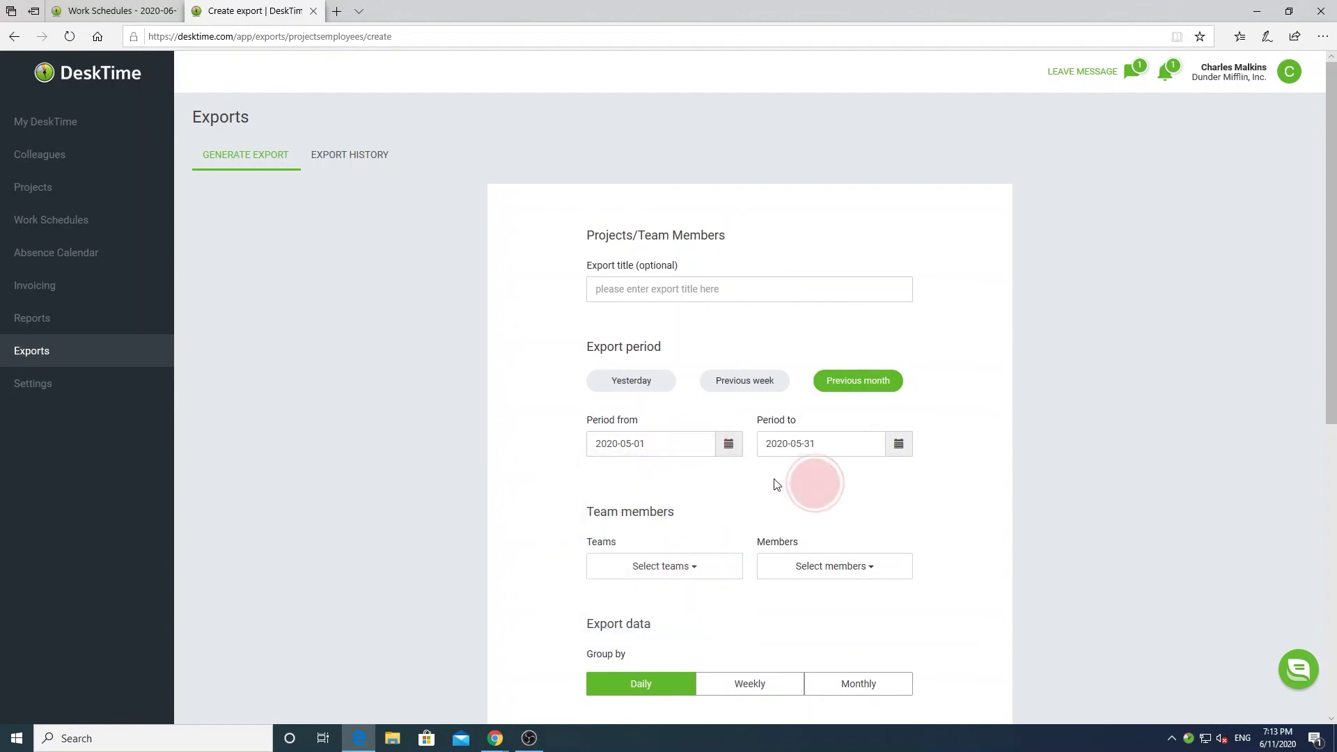
{"action": "scroll", "coordinate": [777, 486], "scroll_direction": "down", "scroll_amount": 2}
{"action": "scroll", "coordinate": [777, 485], "scroll_direction": "down", "scroll_amount": 2}
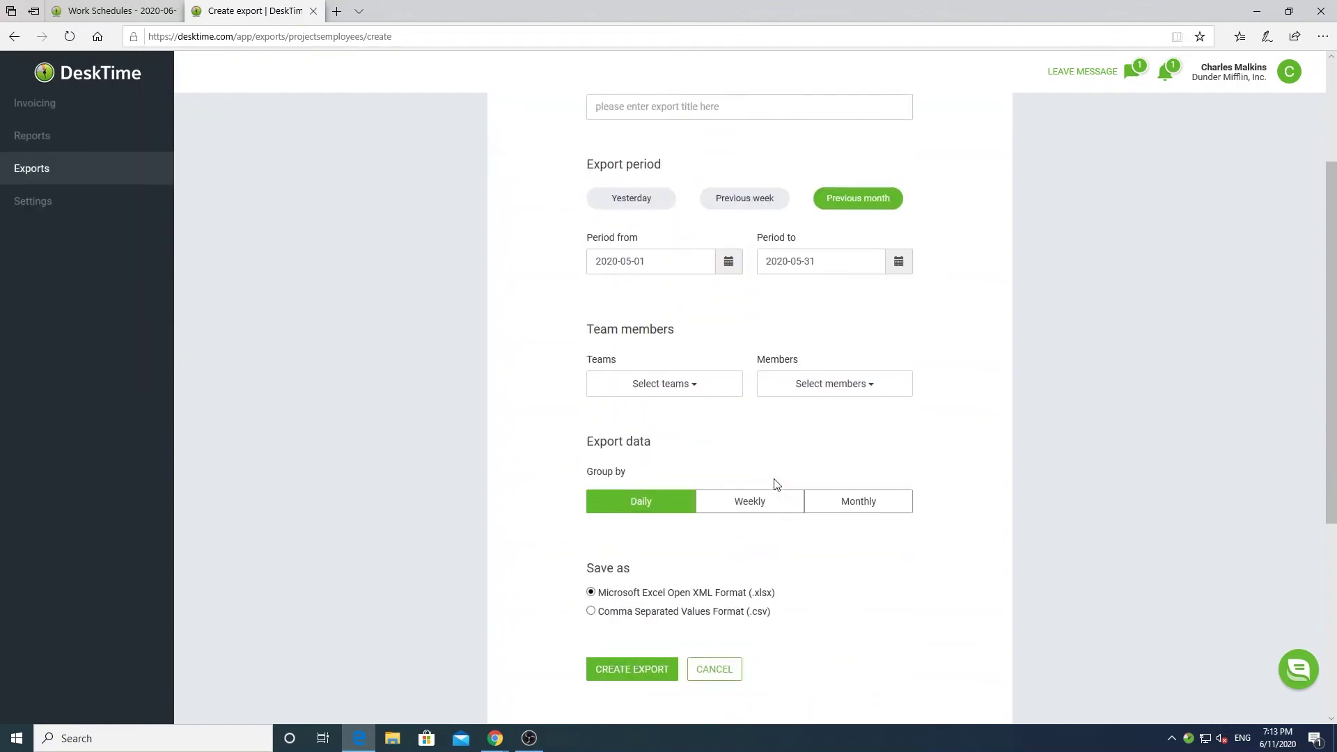
{"action": "left_click", "coordinate": [696, 372]}
{"action": "left_click", "coordinate": [686, 438]}
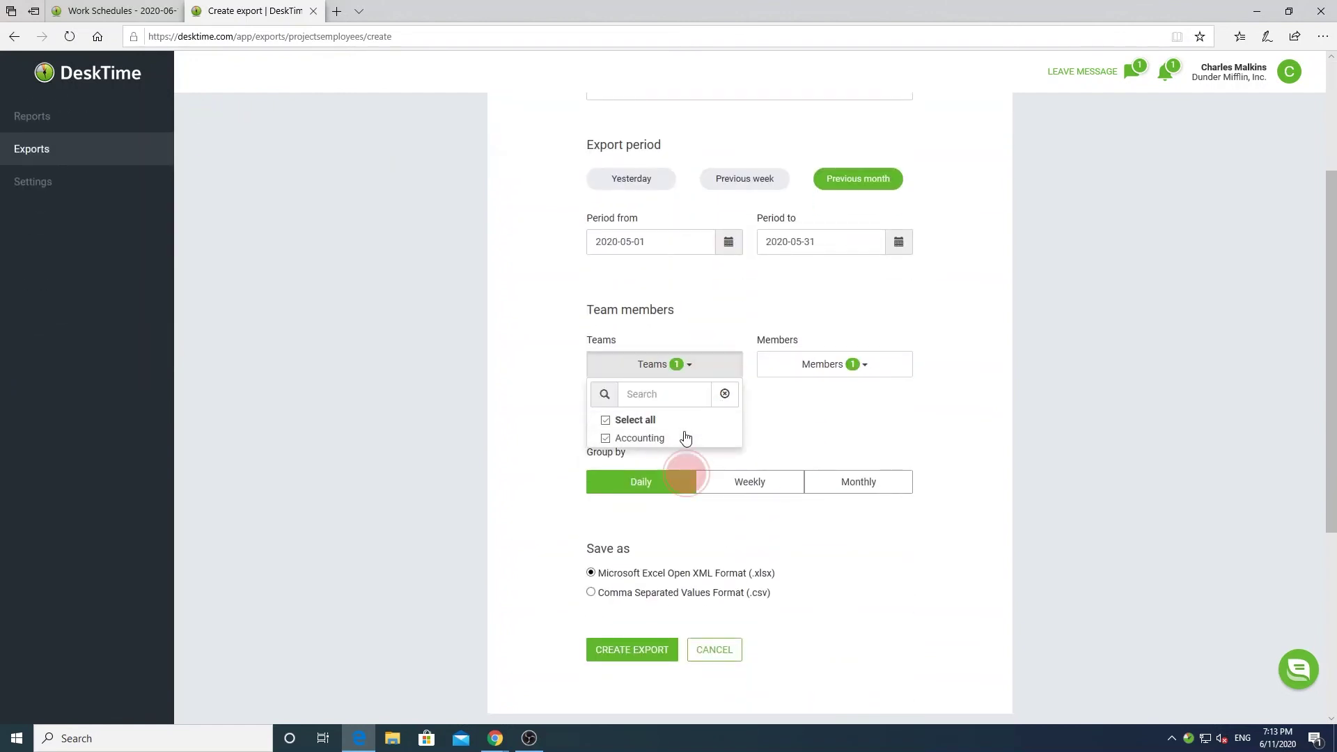
{"action": "left_click", "coordinate": [772, 412]}
Group the export weekly, keep the xlsx format, and create the export
{"action": "scroll", "coordinate": [771, 412], "scroll_direction": "down", "scroll_amount": 2}
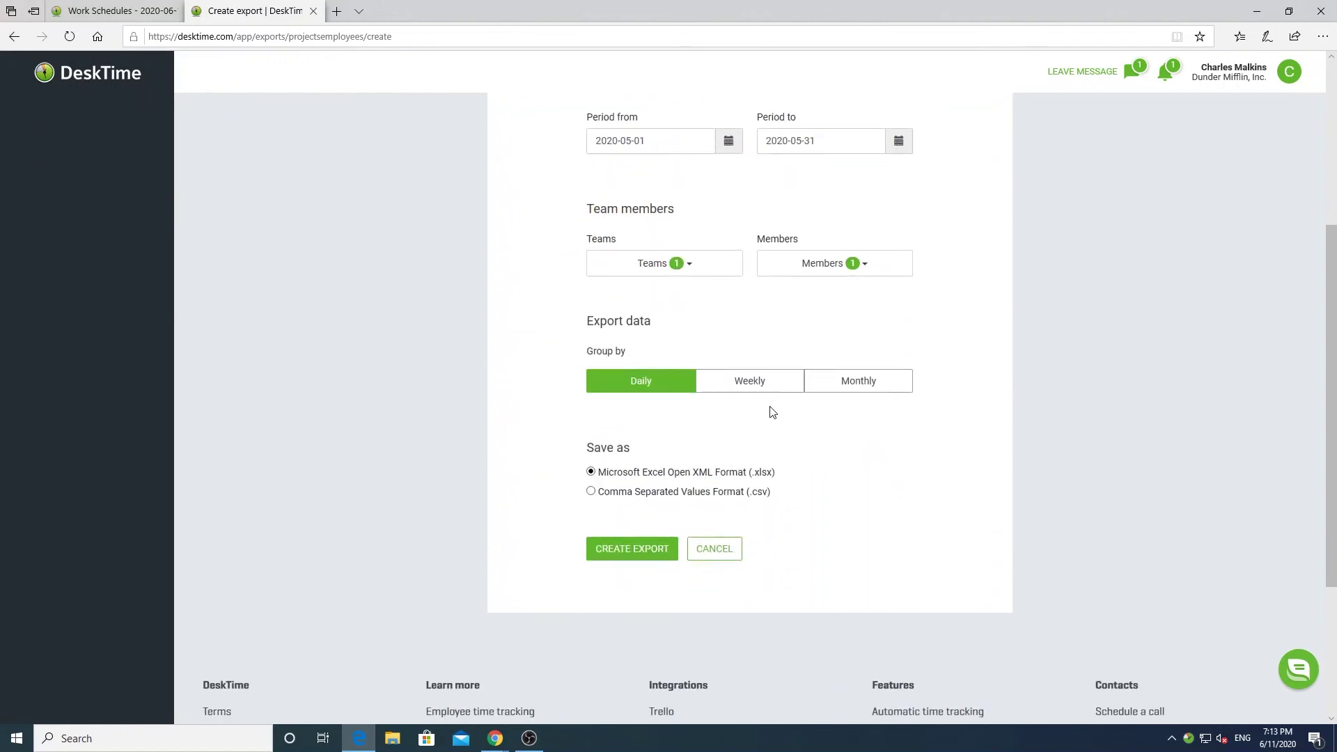
{"action": "left_click", "coordinate": [757, 390]}
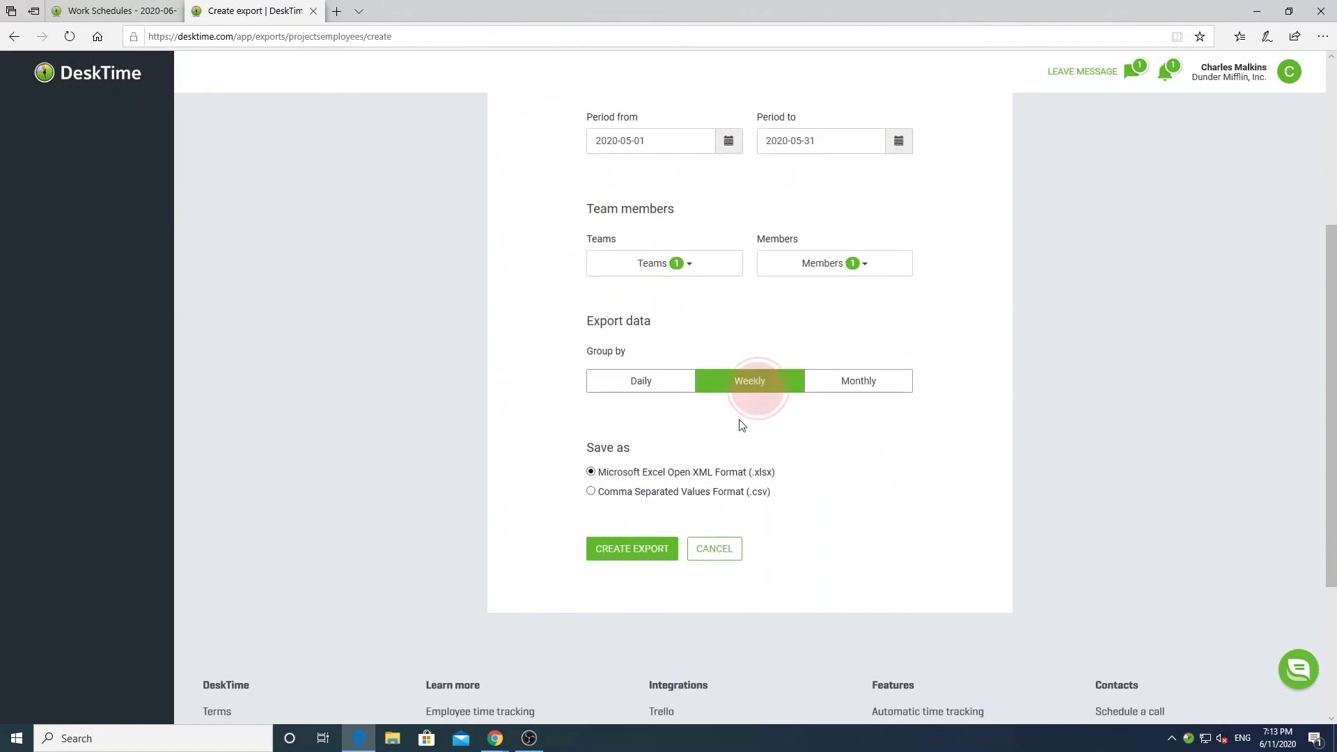
{"action": "left_click", "coordinate": [591, 493]}
{"action": "left_click", "coordinate": [591, 472]}
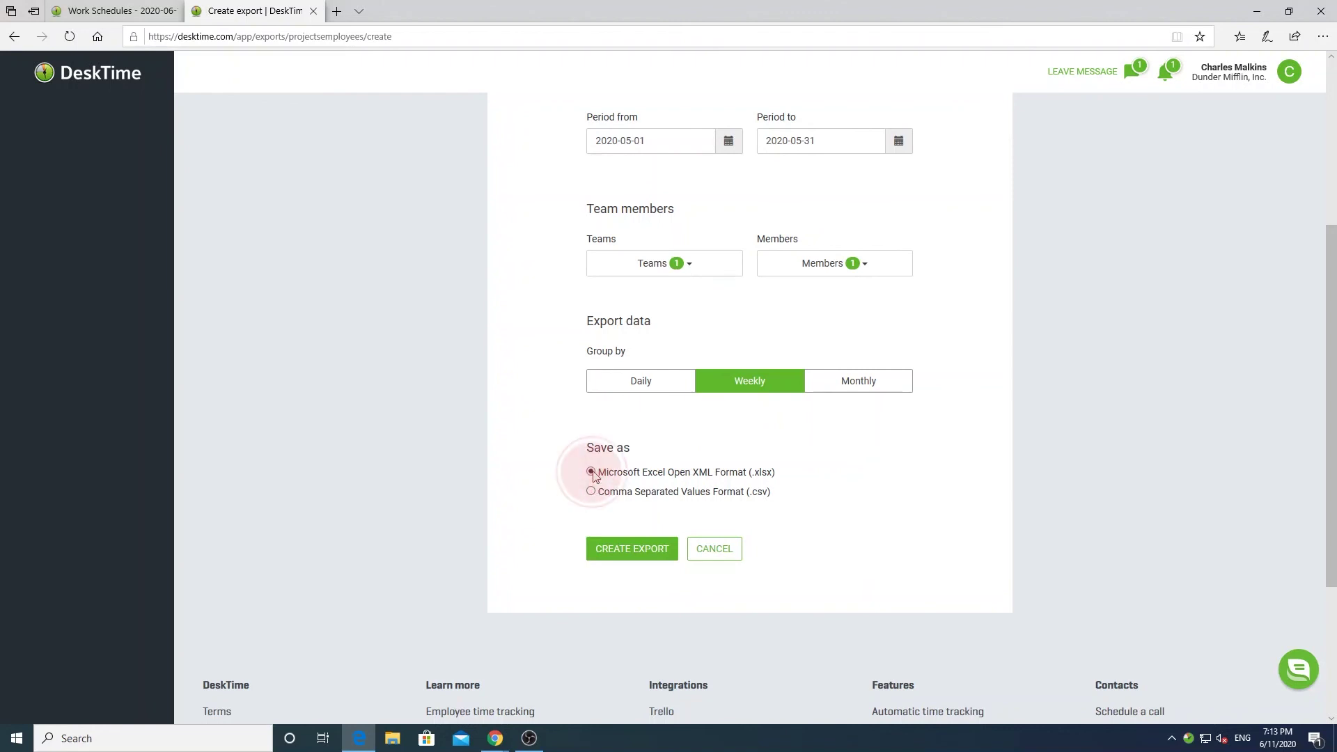
{"action": "left_click", "coordinate": [632, 550]}
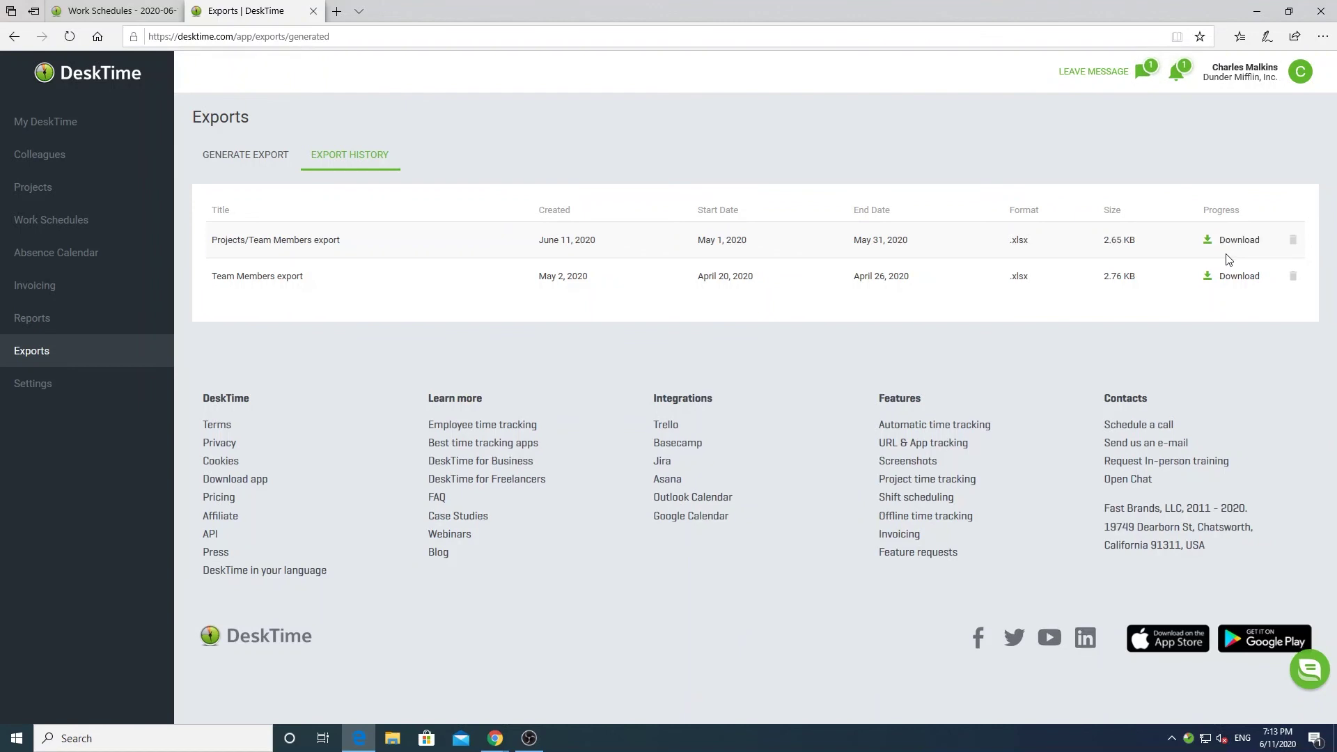
Download the finished Projects/Team Members .xlsx export
{"action": "left_click", "coordinate": [1242, 242]}
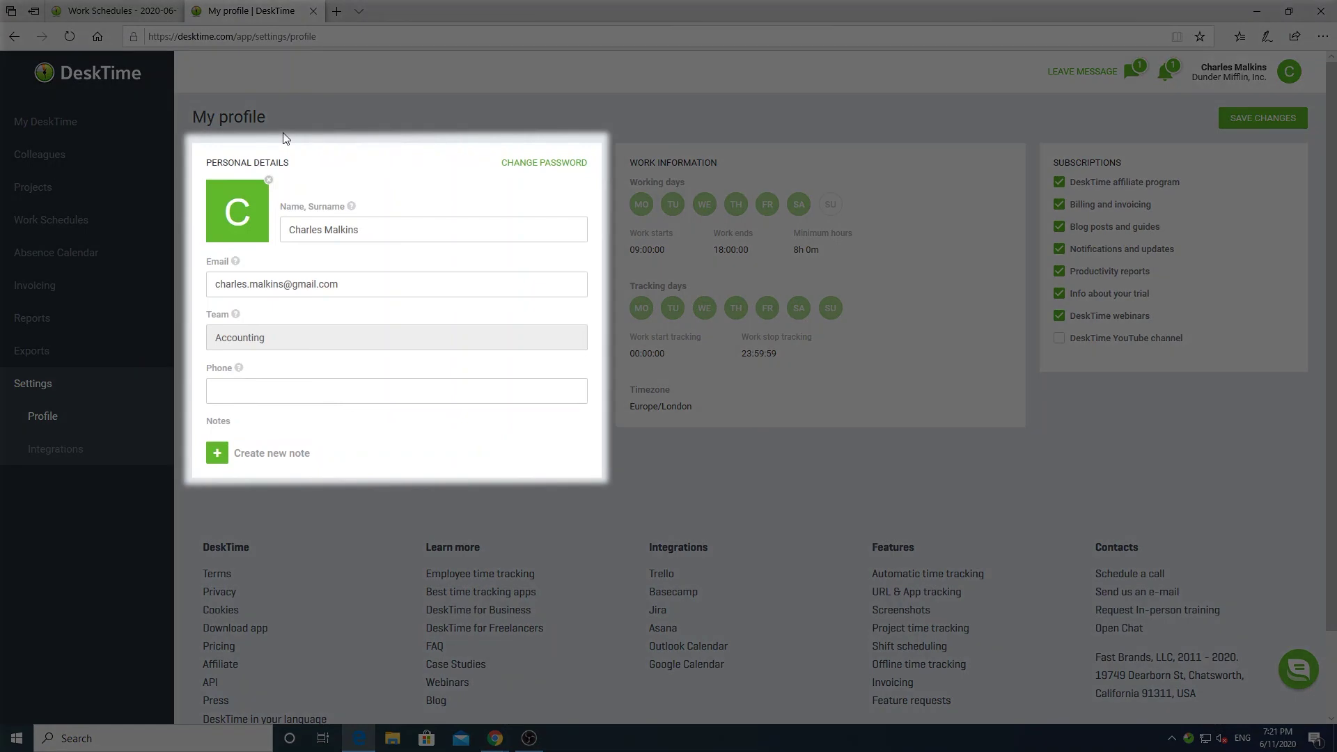
Leave the profile Email field unchanged and go to the Integrations settings page
{"action": "mouse_move", "coordinate": [232, 220]}
{"action": "left_click", "coordinate": [445, 286]}
{"action": "left_click", "coordinate": [558, 183]}
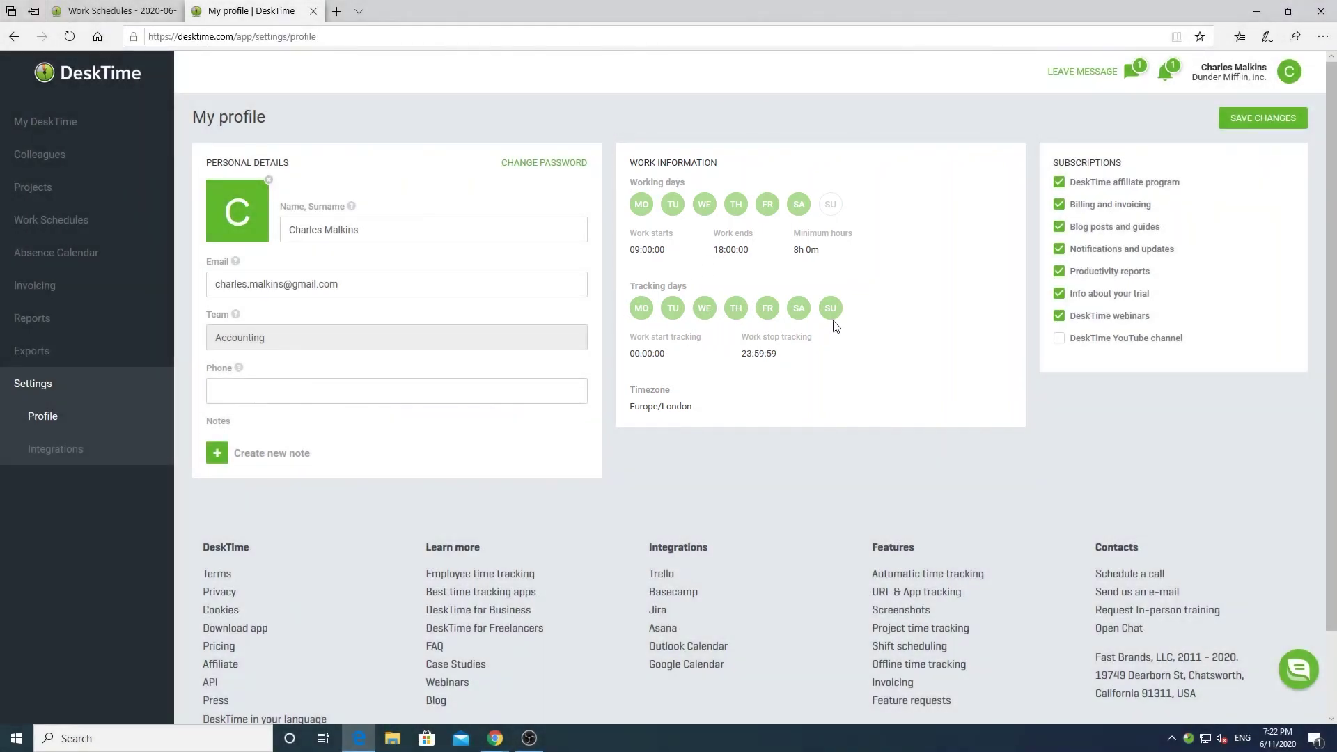
{"action": "left_click", "coordinate": [52, 462]}
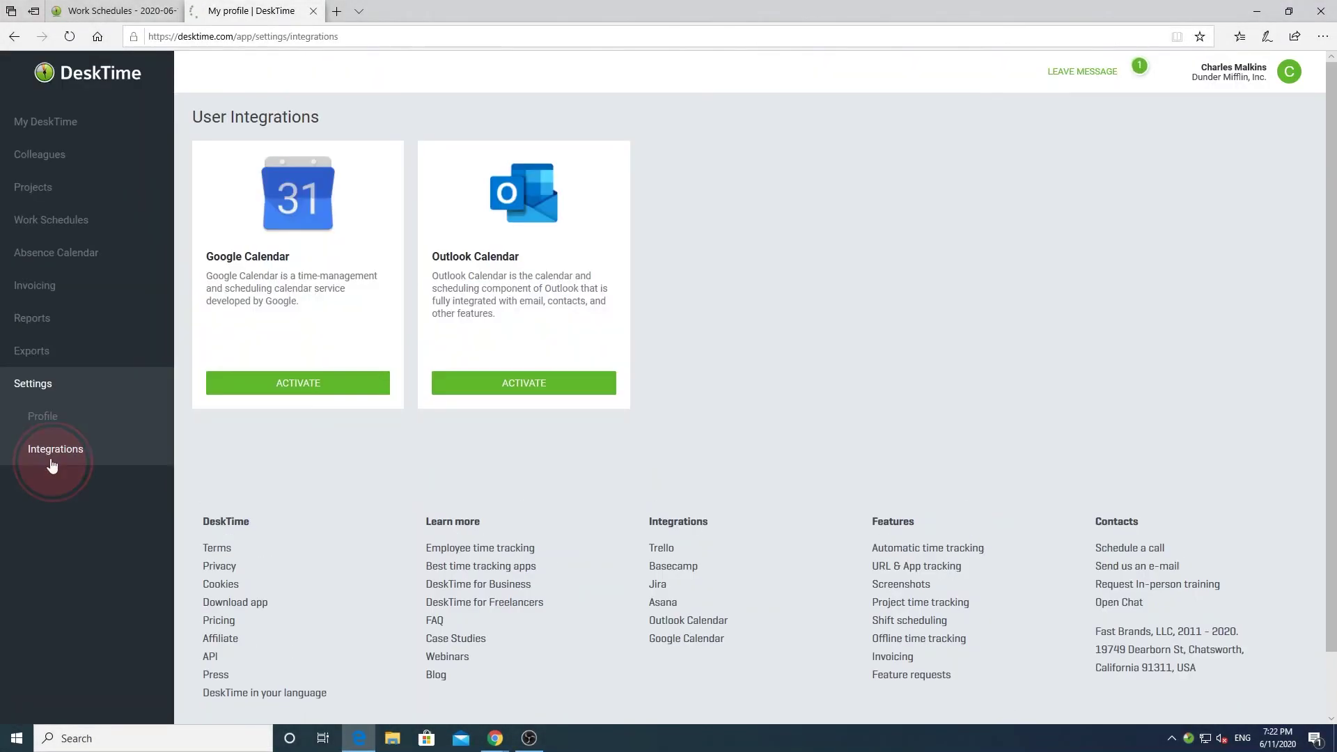